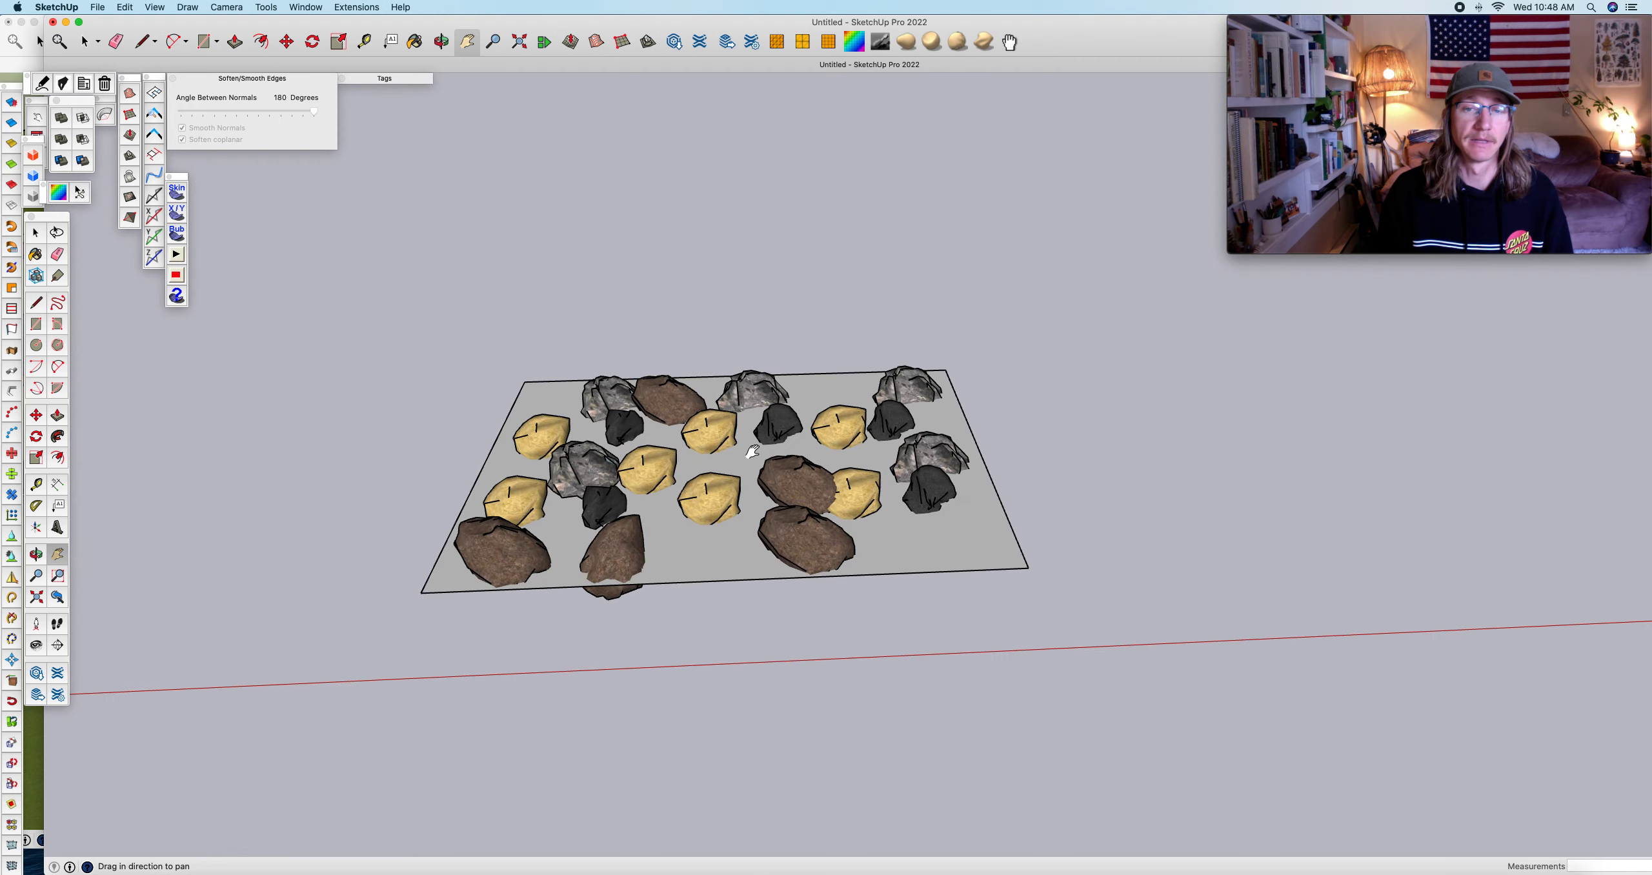
- Examine the example rocks and the dense boulder field group on its flat base from several angles
left_click_drag(1045, 450, 472, 435)
scroll(715, 429, "down", 4)
left_click_drag(918, 432, 624, 472)
scroll(693, 455, "up", 10)
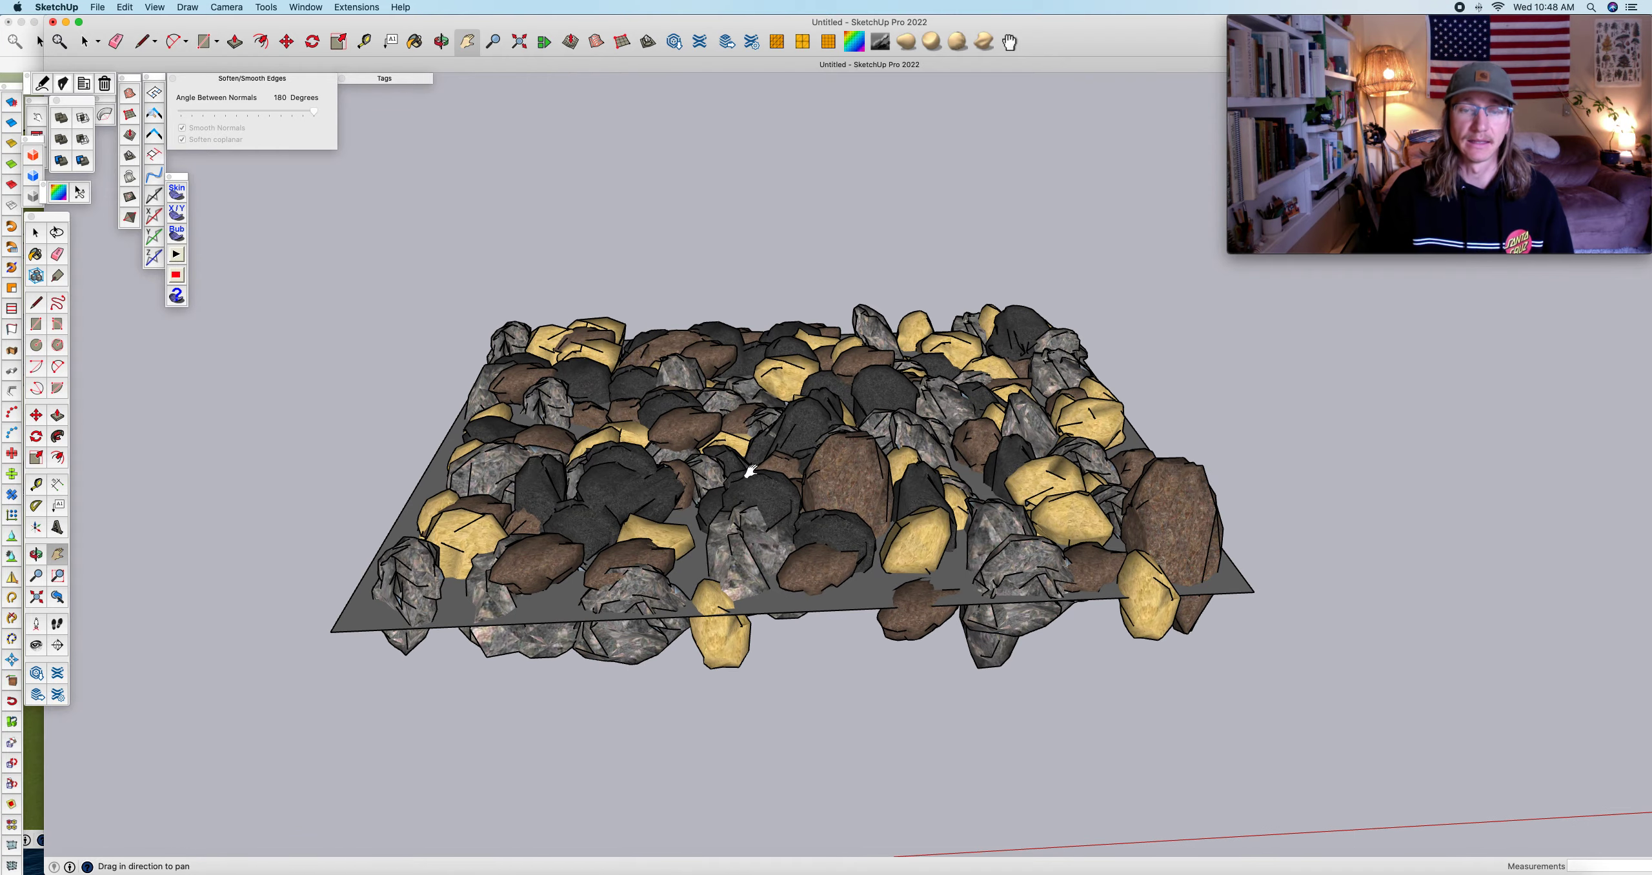
key("o")
left_click_drag(864, 485, 1090, 579)
key("space")
left_click(937, 526)
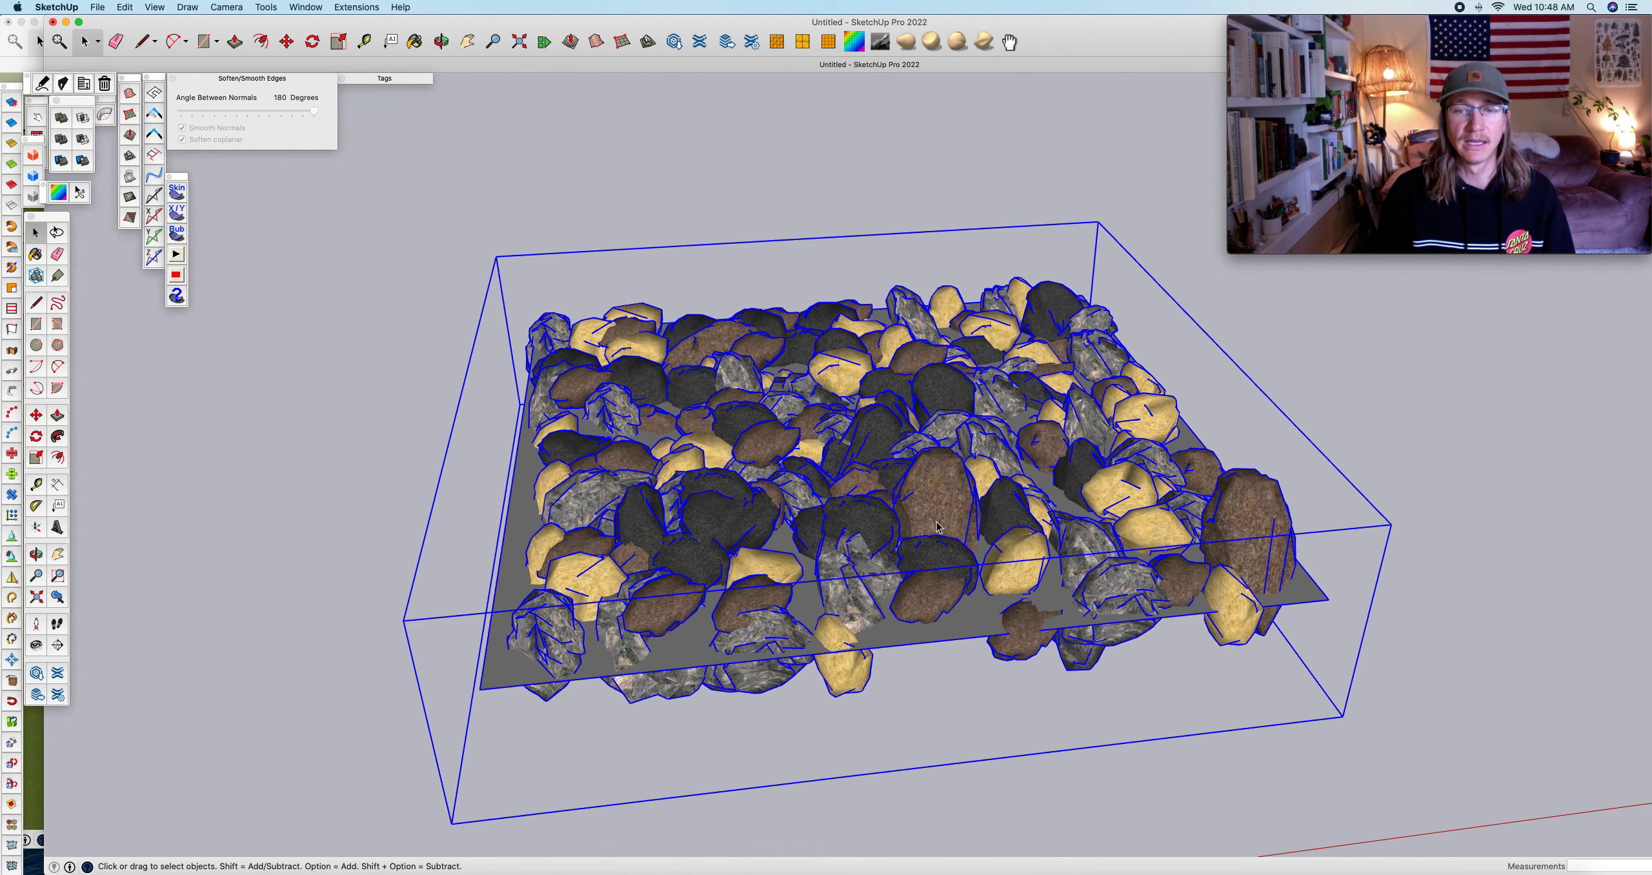
left_click(570, 202)
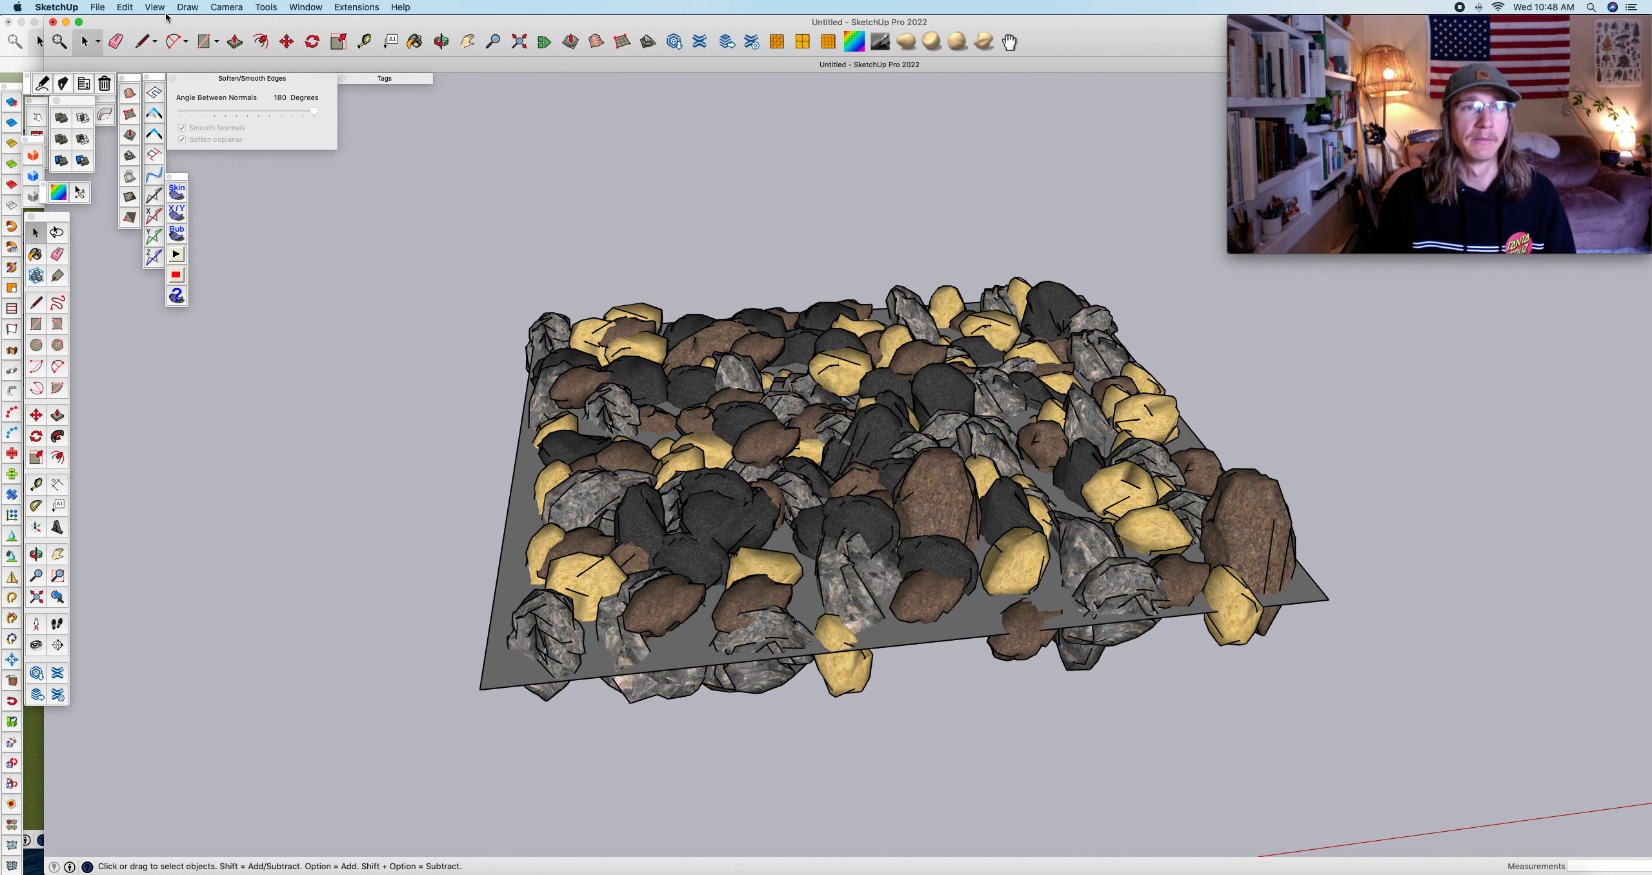
left_click(127, 7)
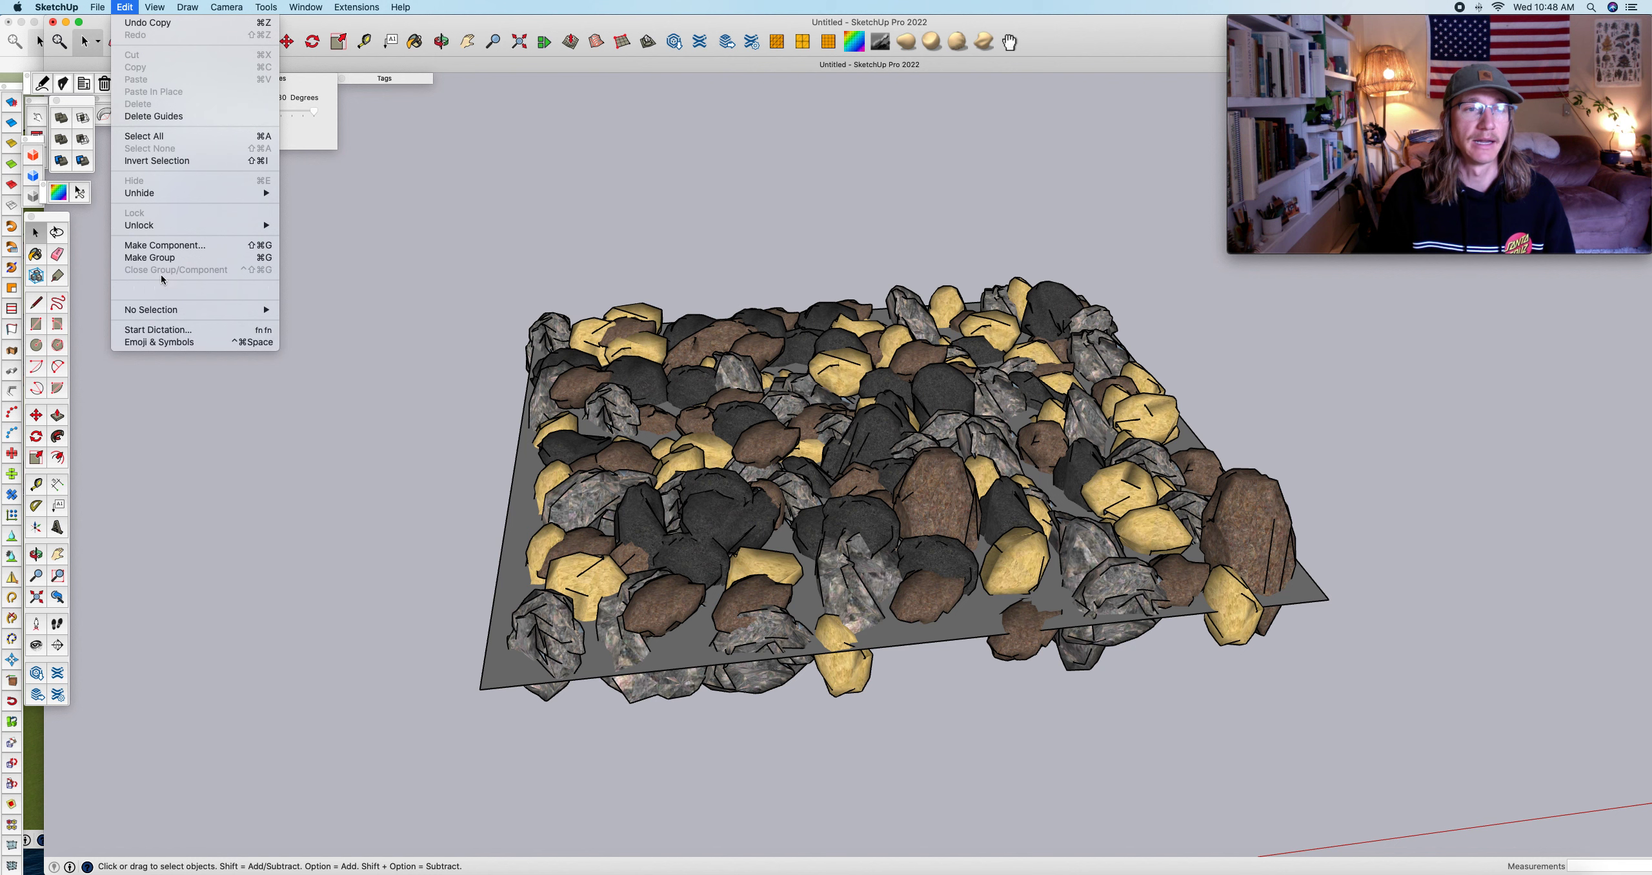
left_click(569, 260)
left_click(814, 451)
left_click(686, 218)
scroll(775, 313, "down", 2)
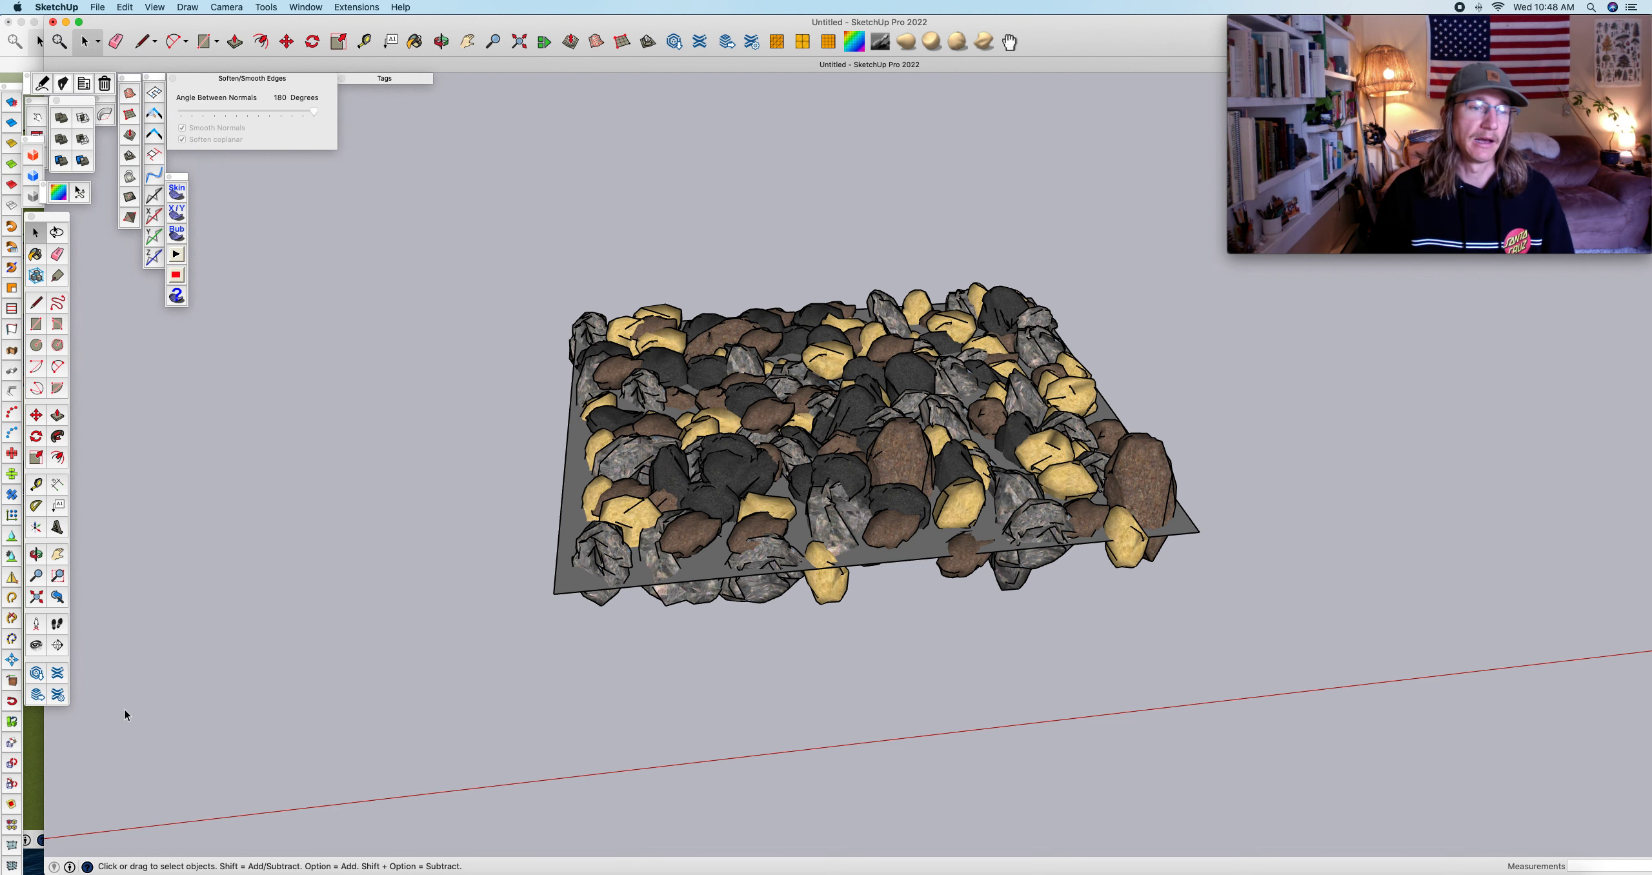
- Switch to the sports barn model and bring the wooden landing beside the stone walking path into close view
left_click(32, 745)
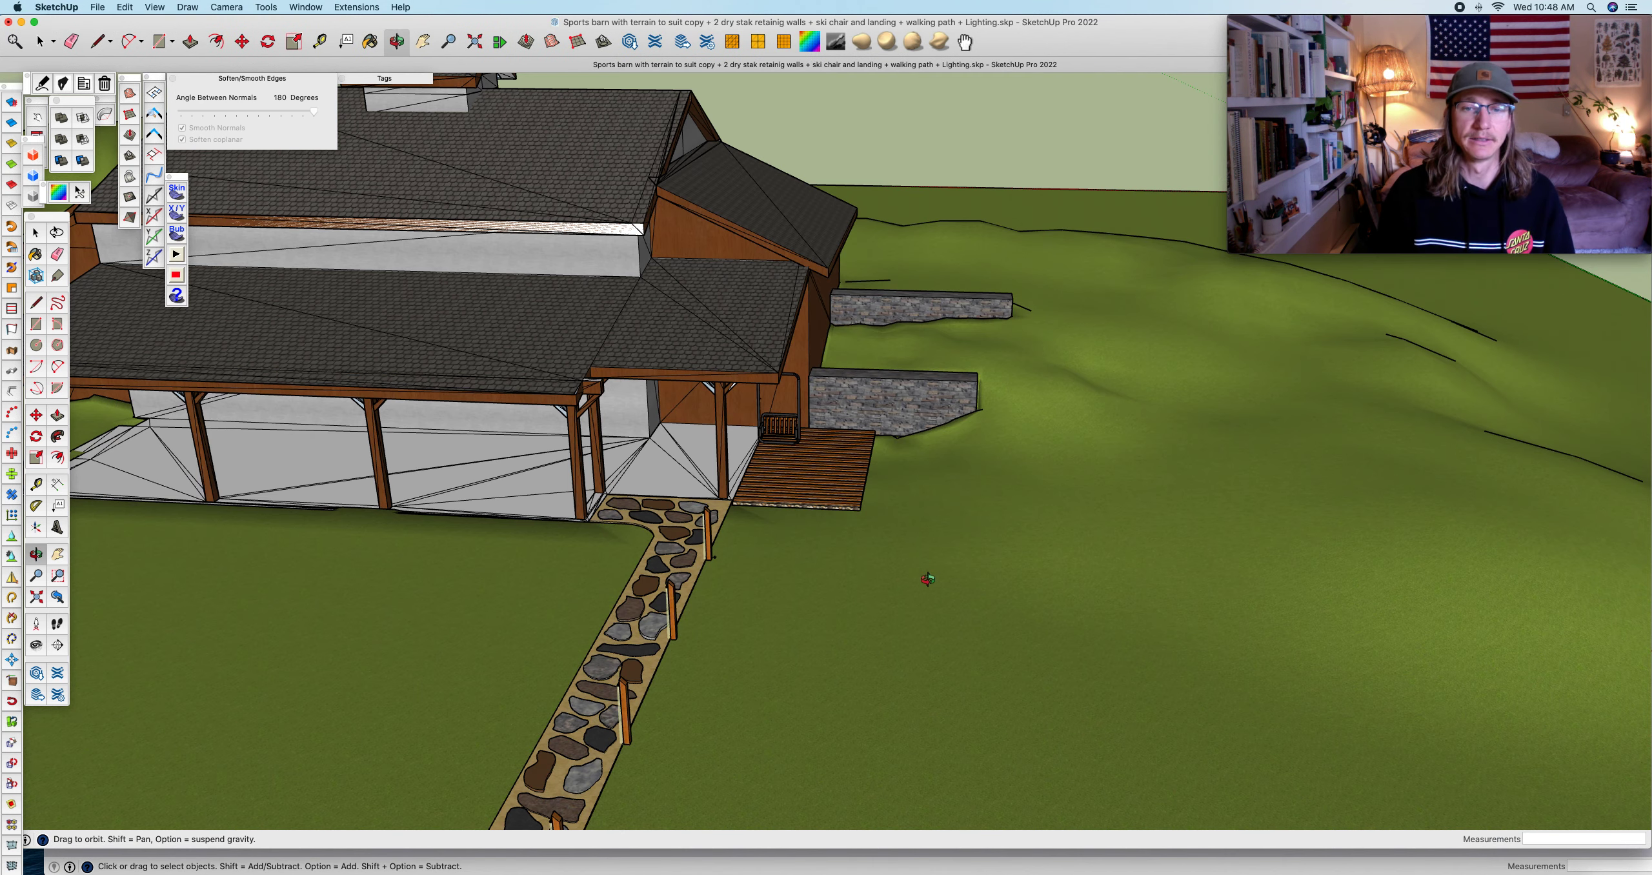
left_click_drag(836, 492, 834, 502)
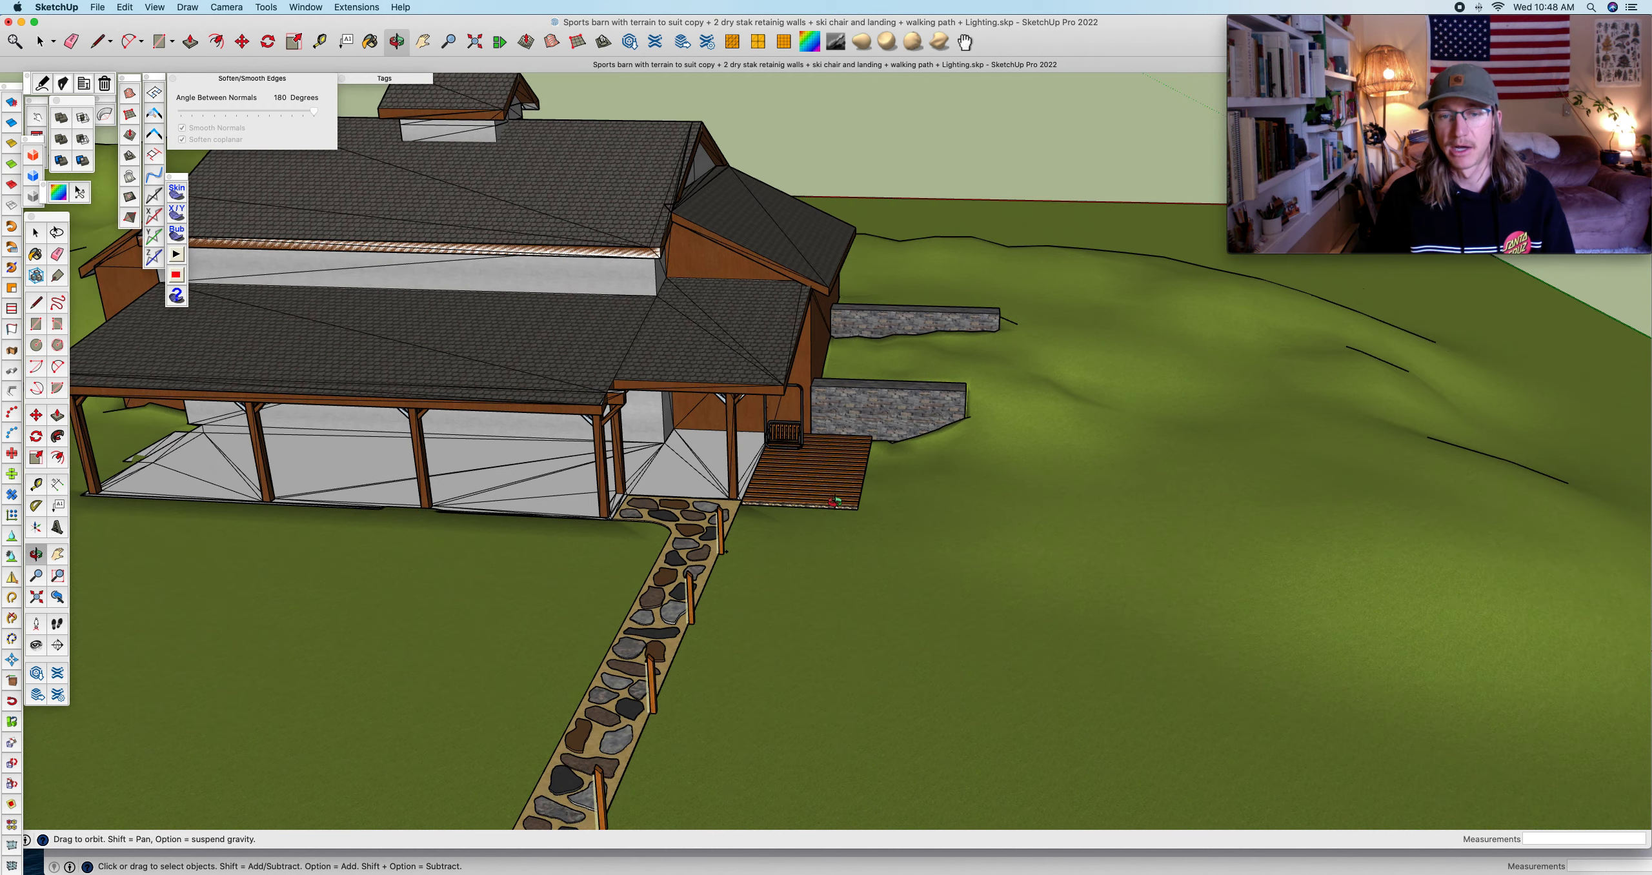
scroll(817, 515, "up", 4)
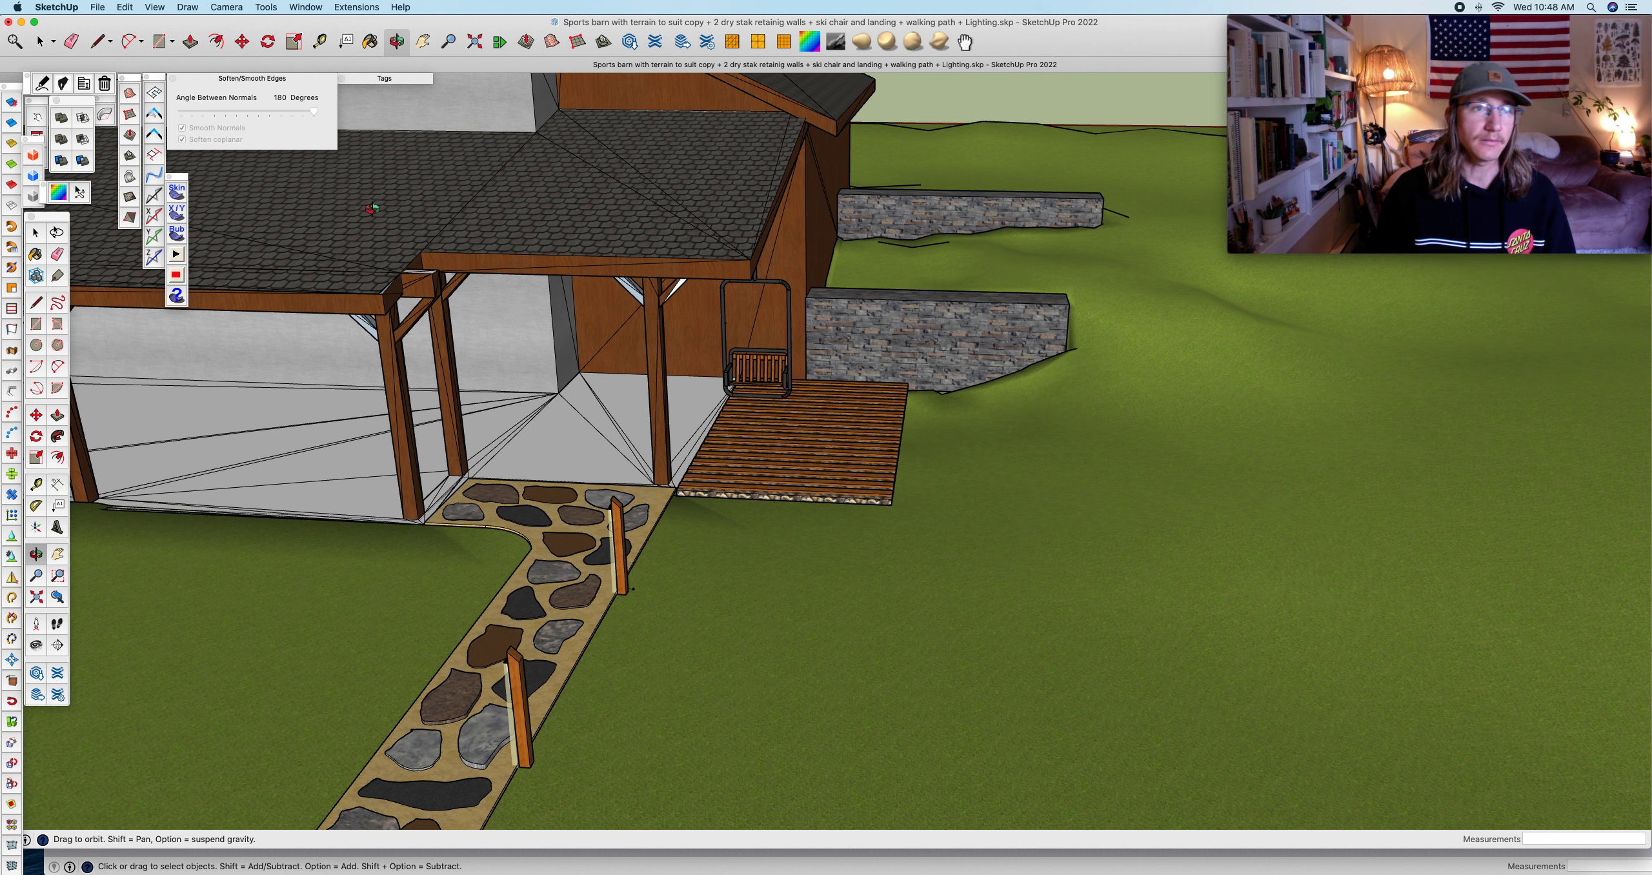
- Import the "boulder field" SketchUp file from the Downloads folder into the barn model
left_click(98, 7)
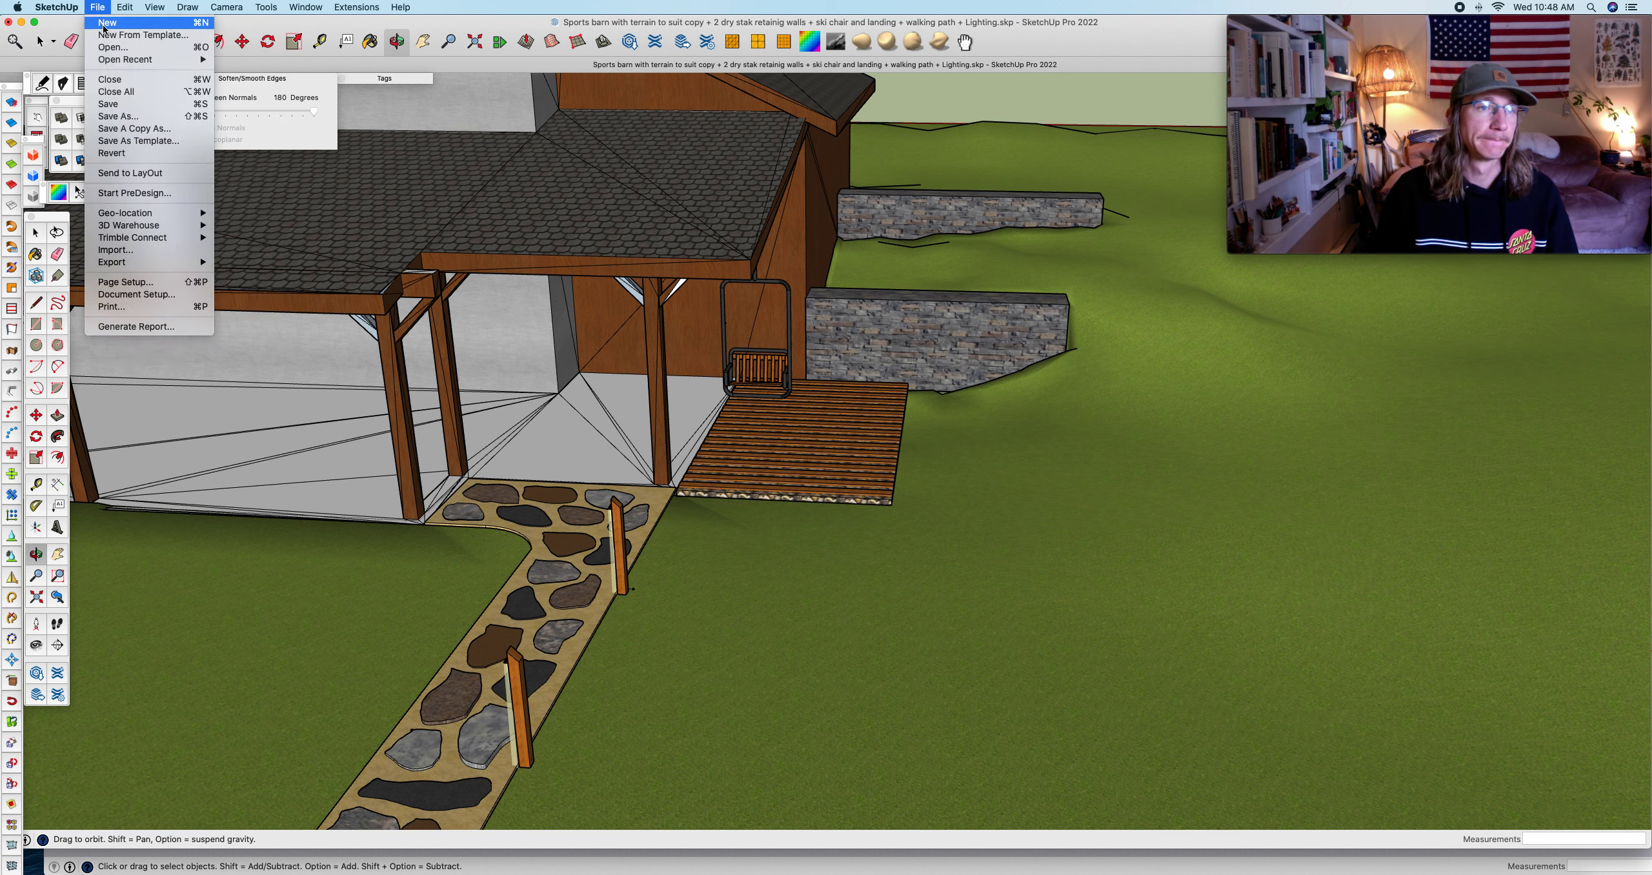
left_click(167, 250)
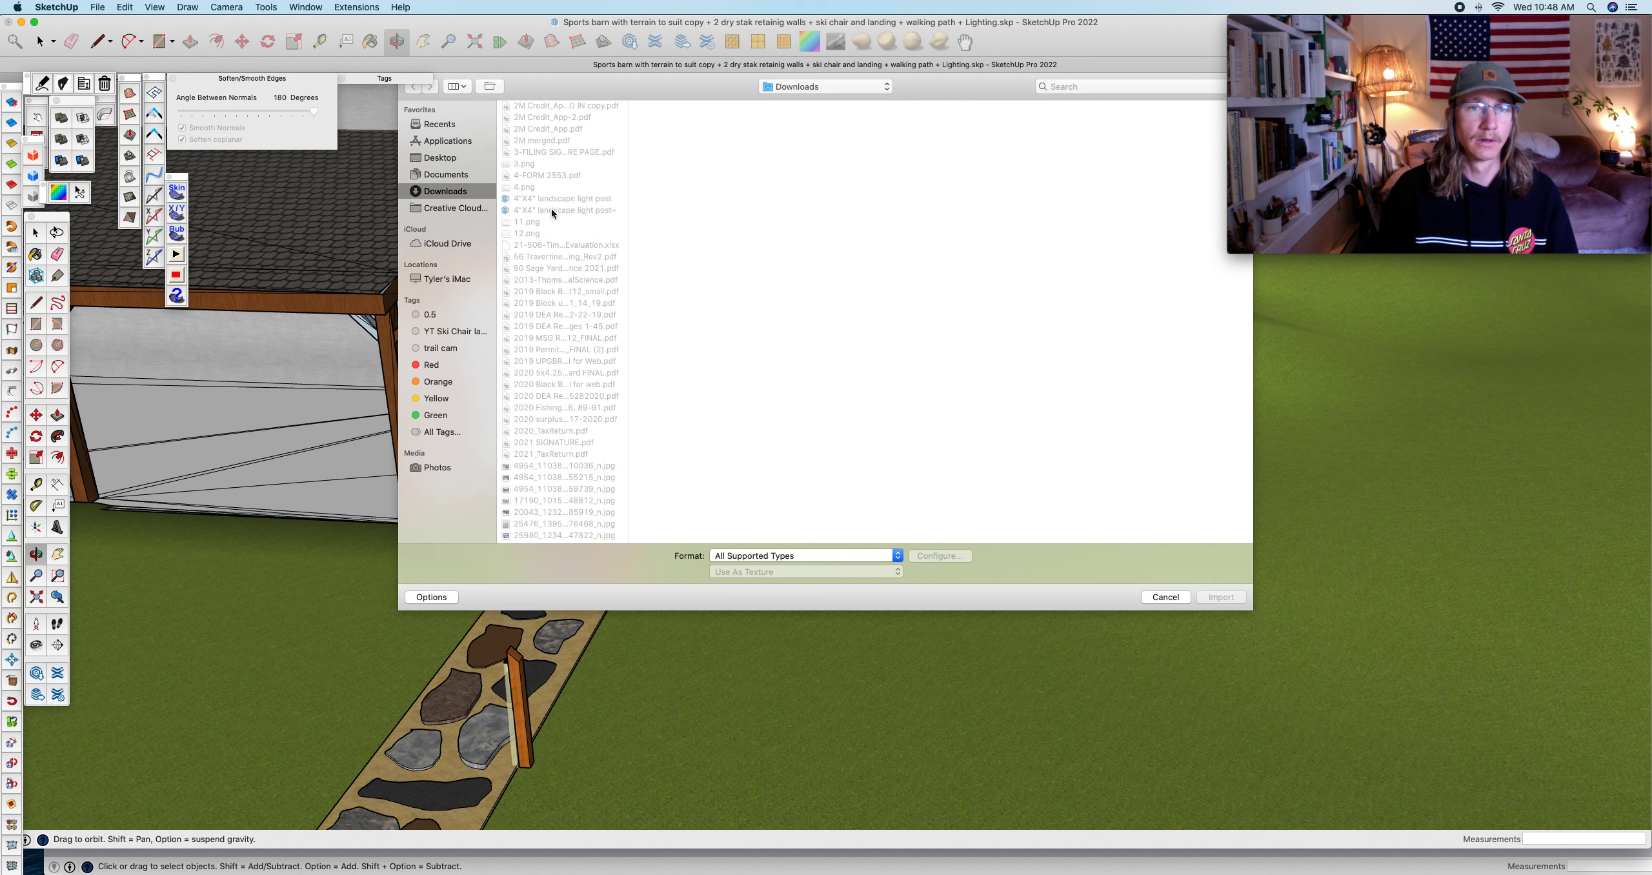
scroll(543, 253, "down", 10)
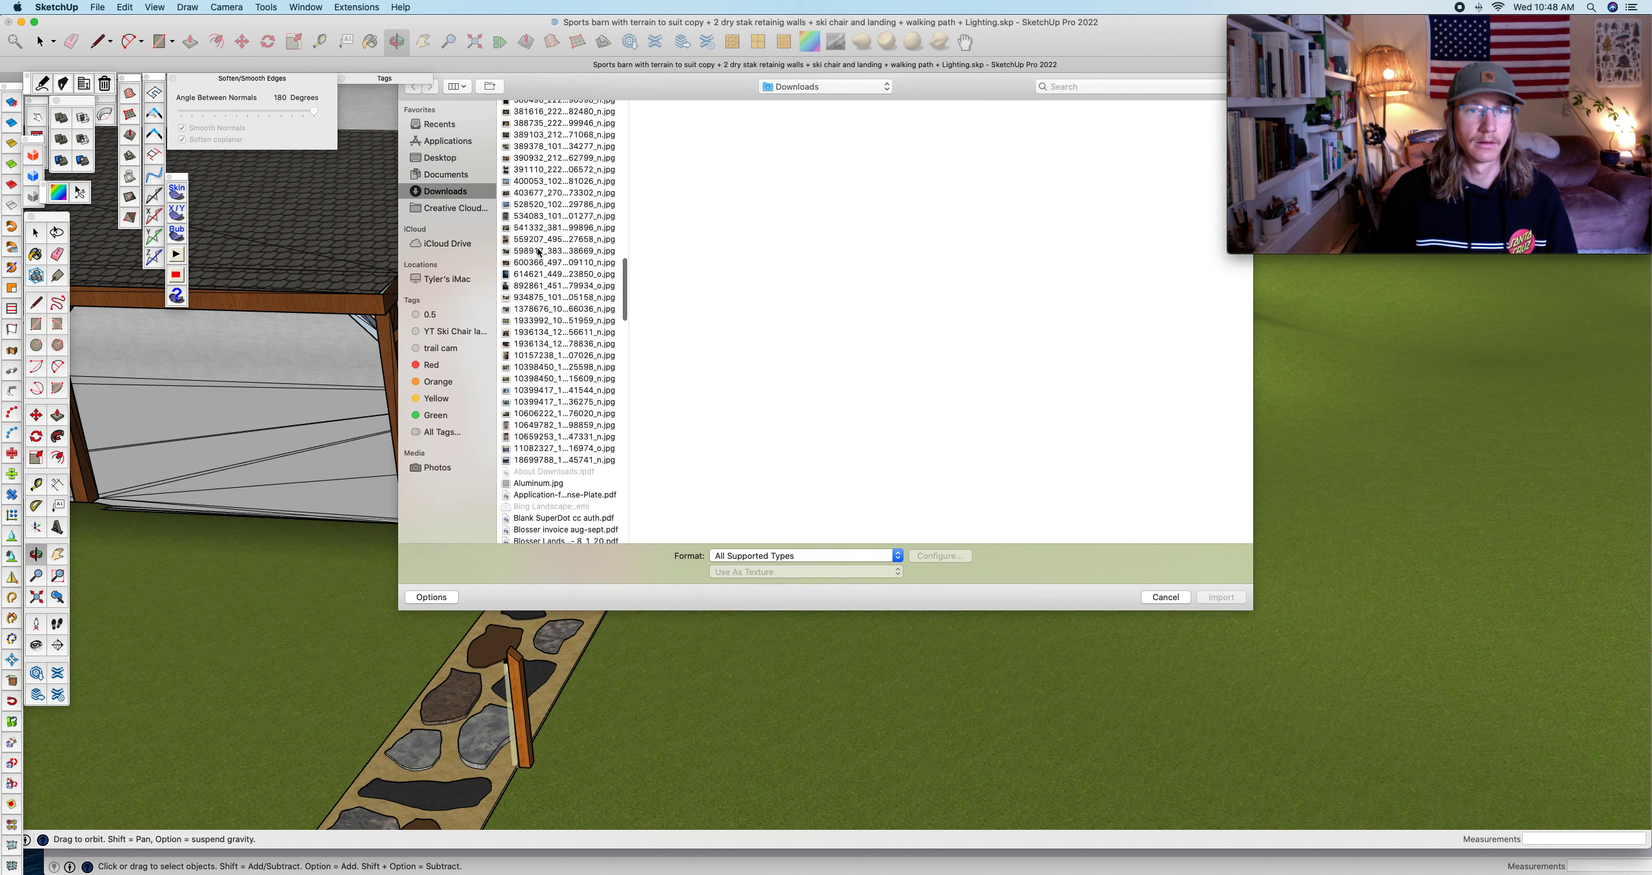
left_click(446, 175)
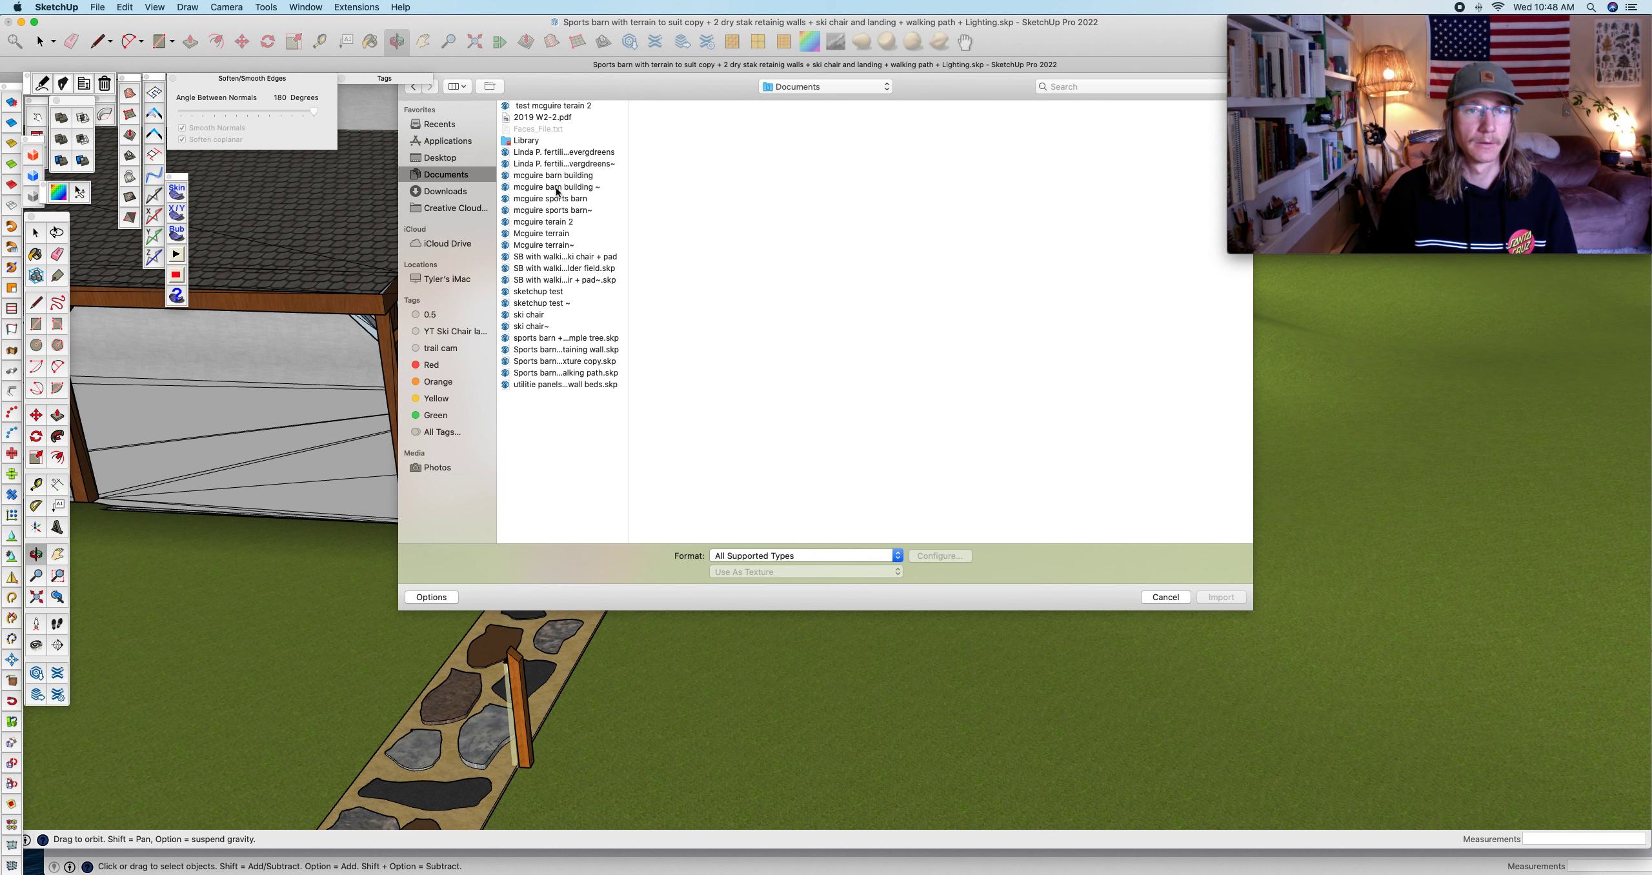
left_click(442, 192)
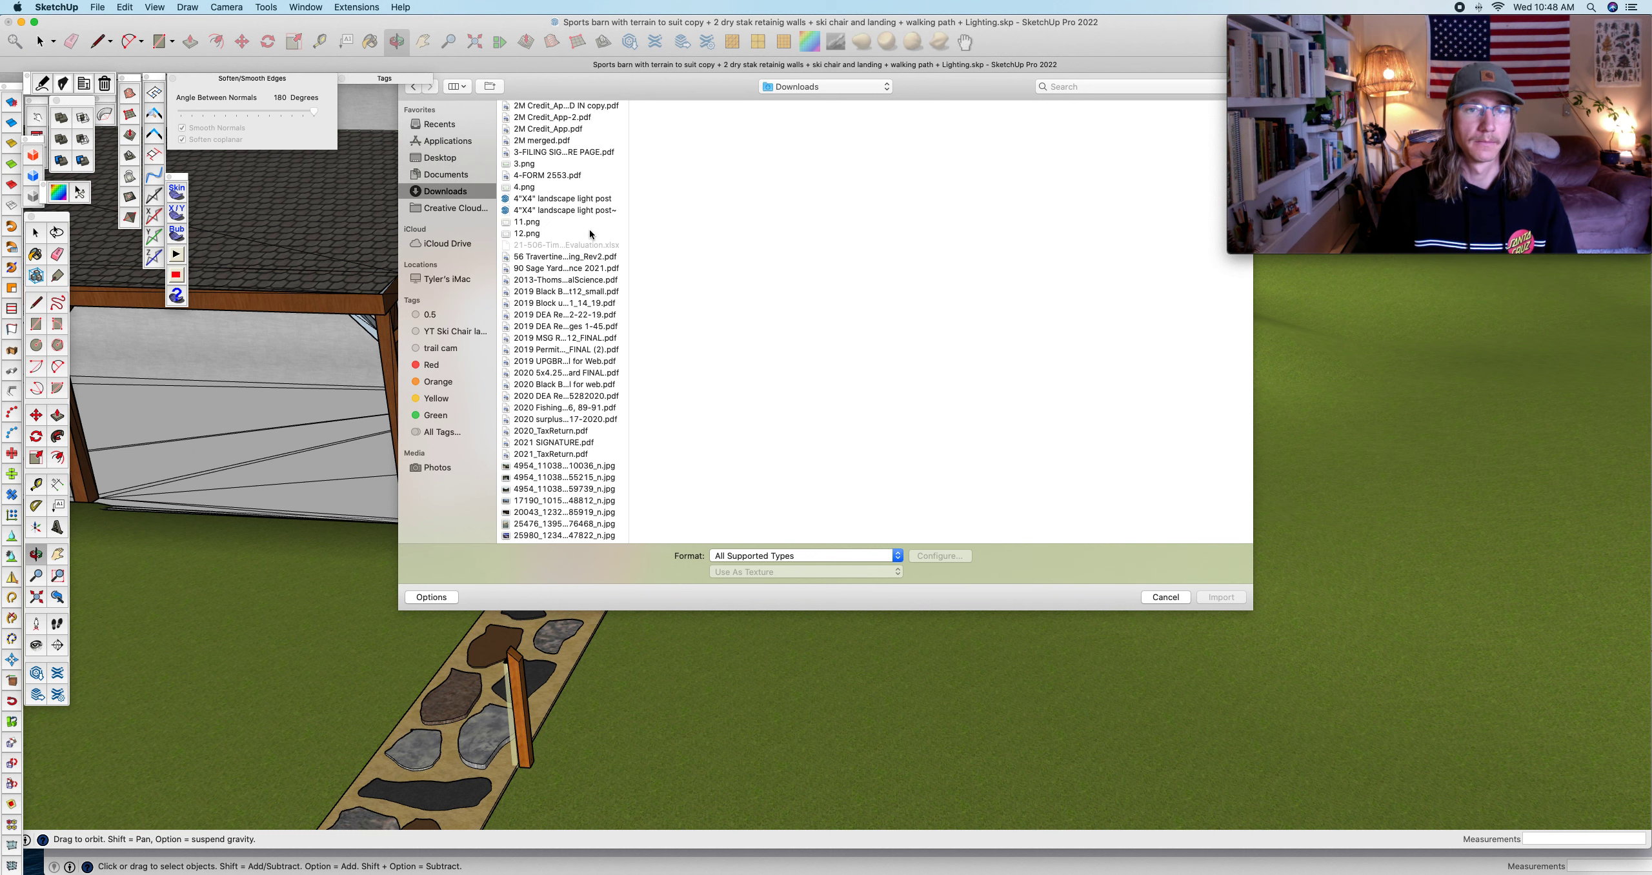
scroll(609, 222, "down", 10)
scroll(553, 246, "down", 4)
left_click(546, 276)
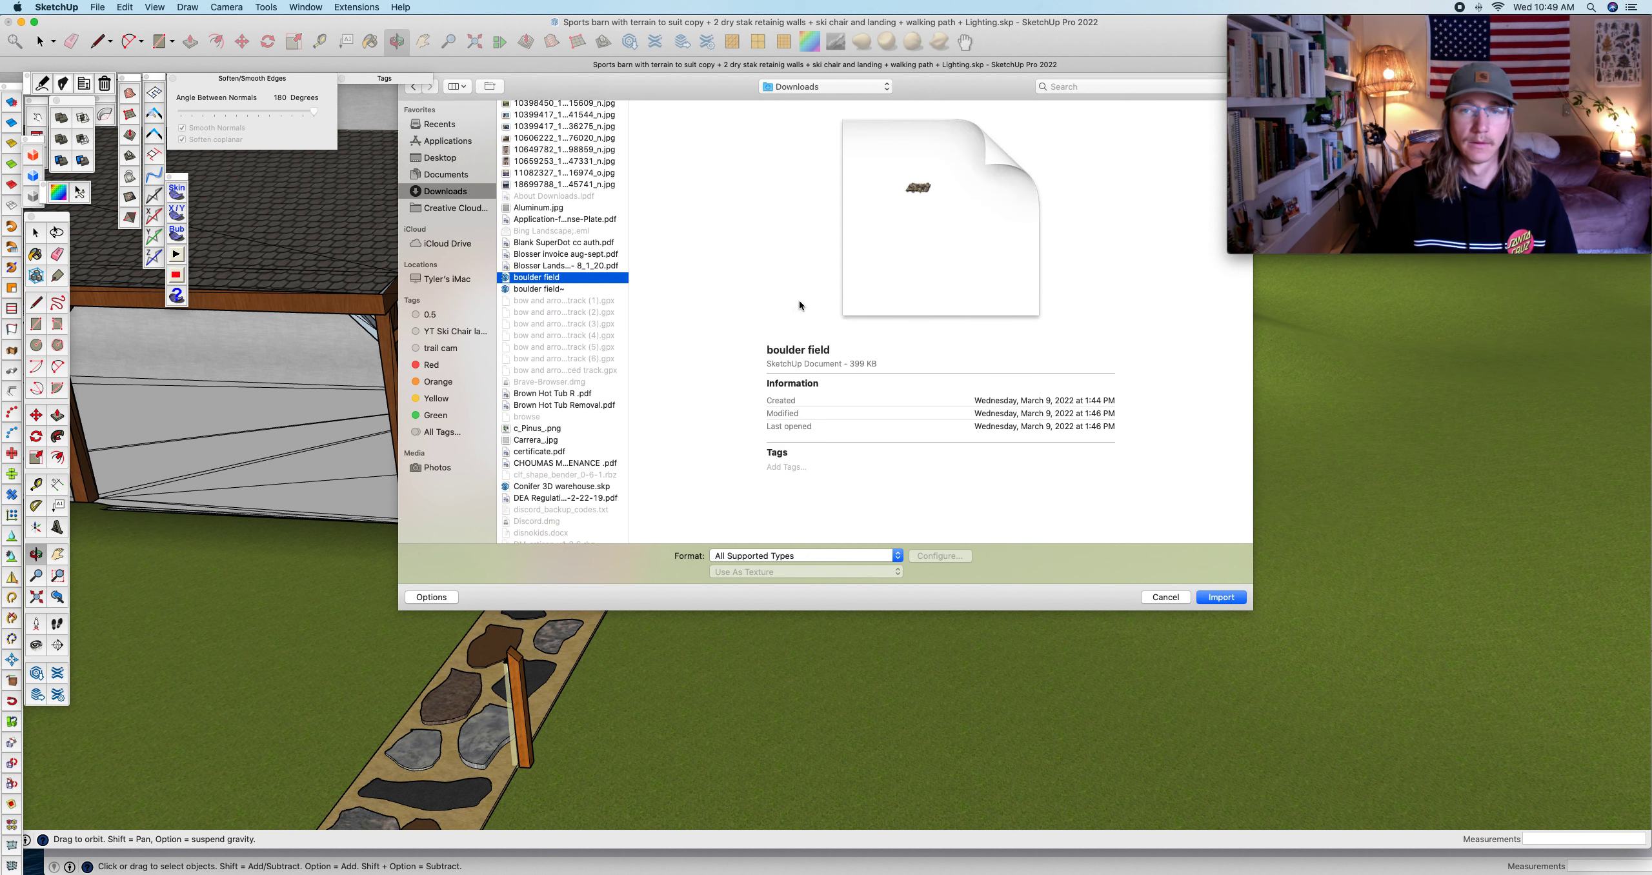
left_click(1219, 598)
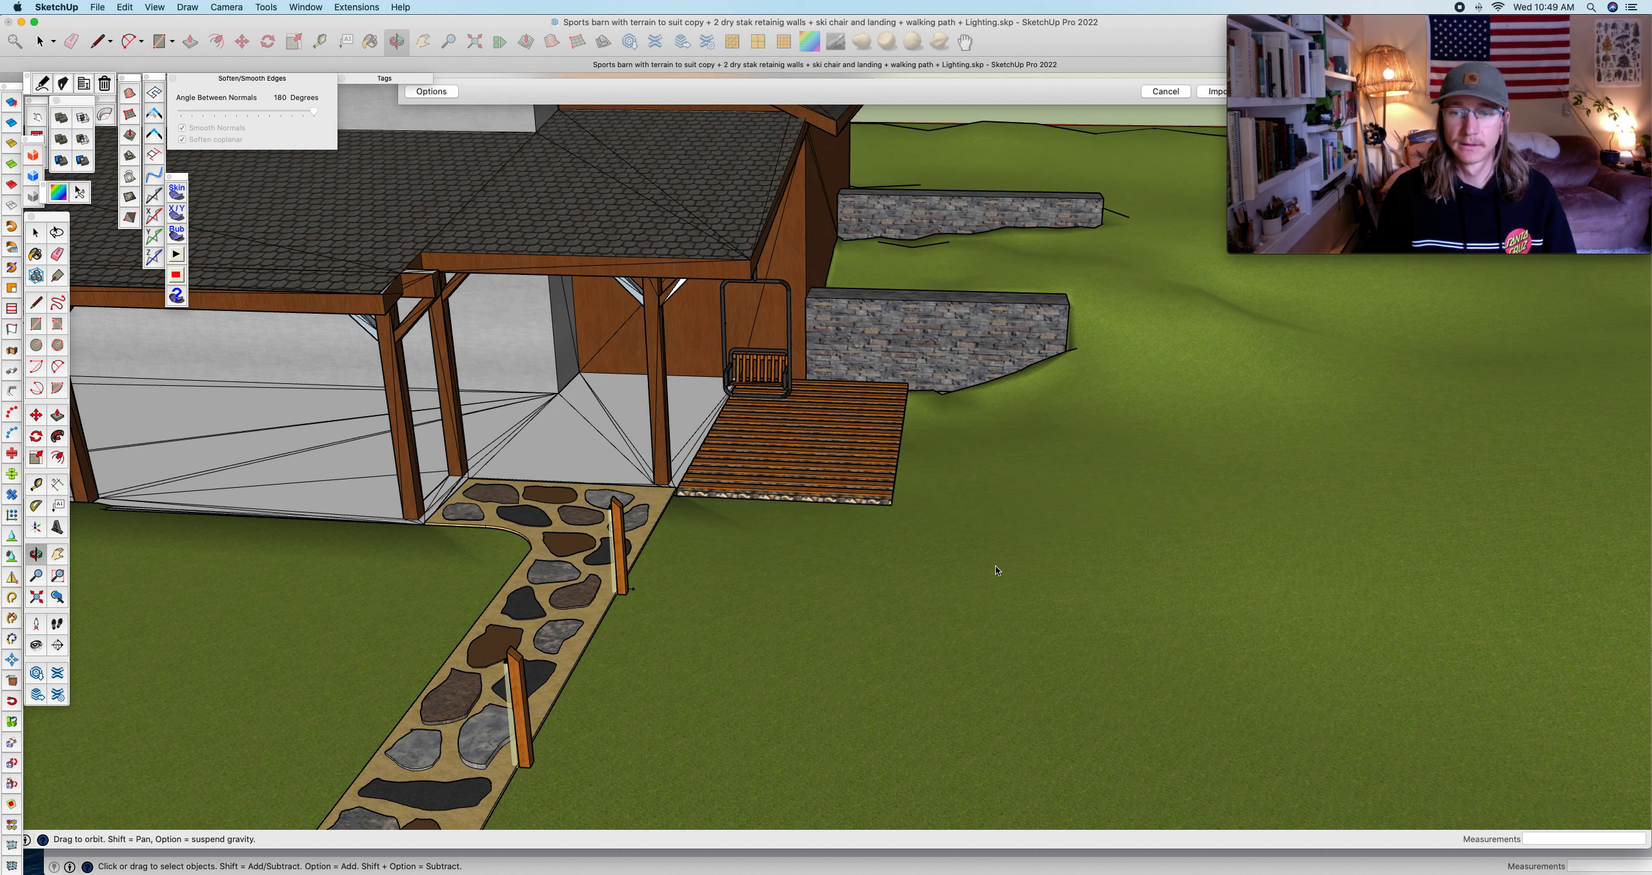
- Place the imported boulder field at the barn end of the walking path, near the wooden landing
scroll(477, 500, "down", 5)
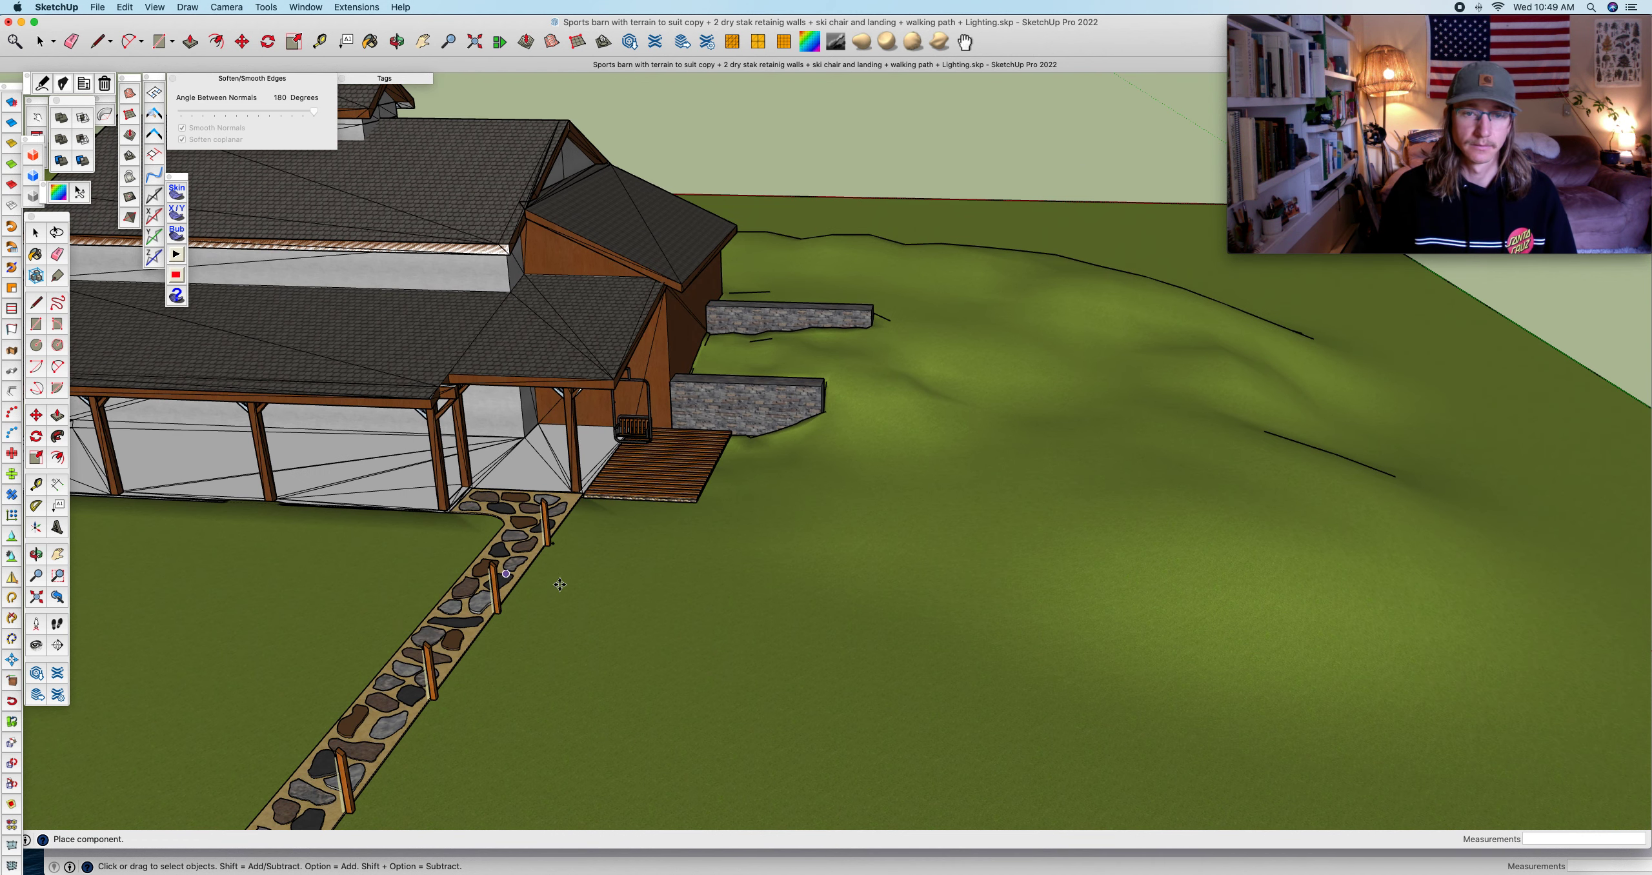
scroll(623, 553, "down", 3)
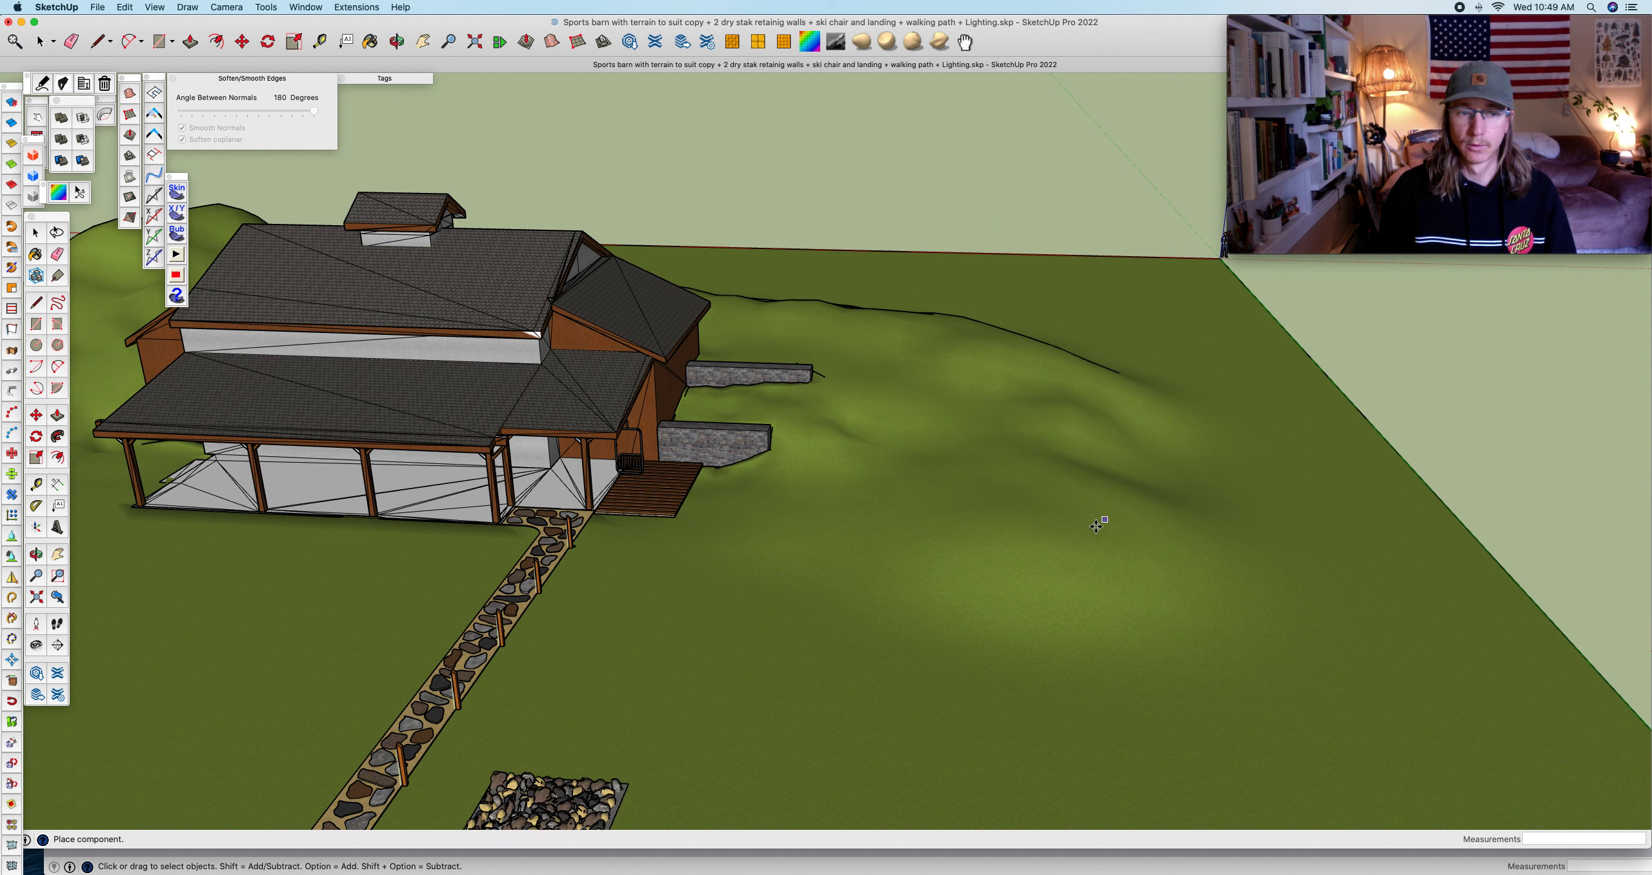
left_click(1029, 384)
- Move the boulder field onto the lawn between the walking path and the front edge of the wooden landing
key("m")
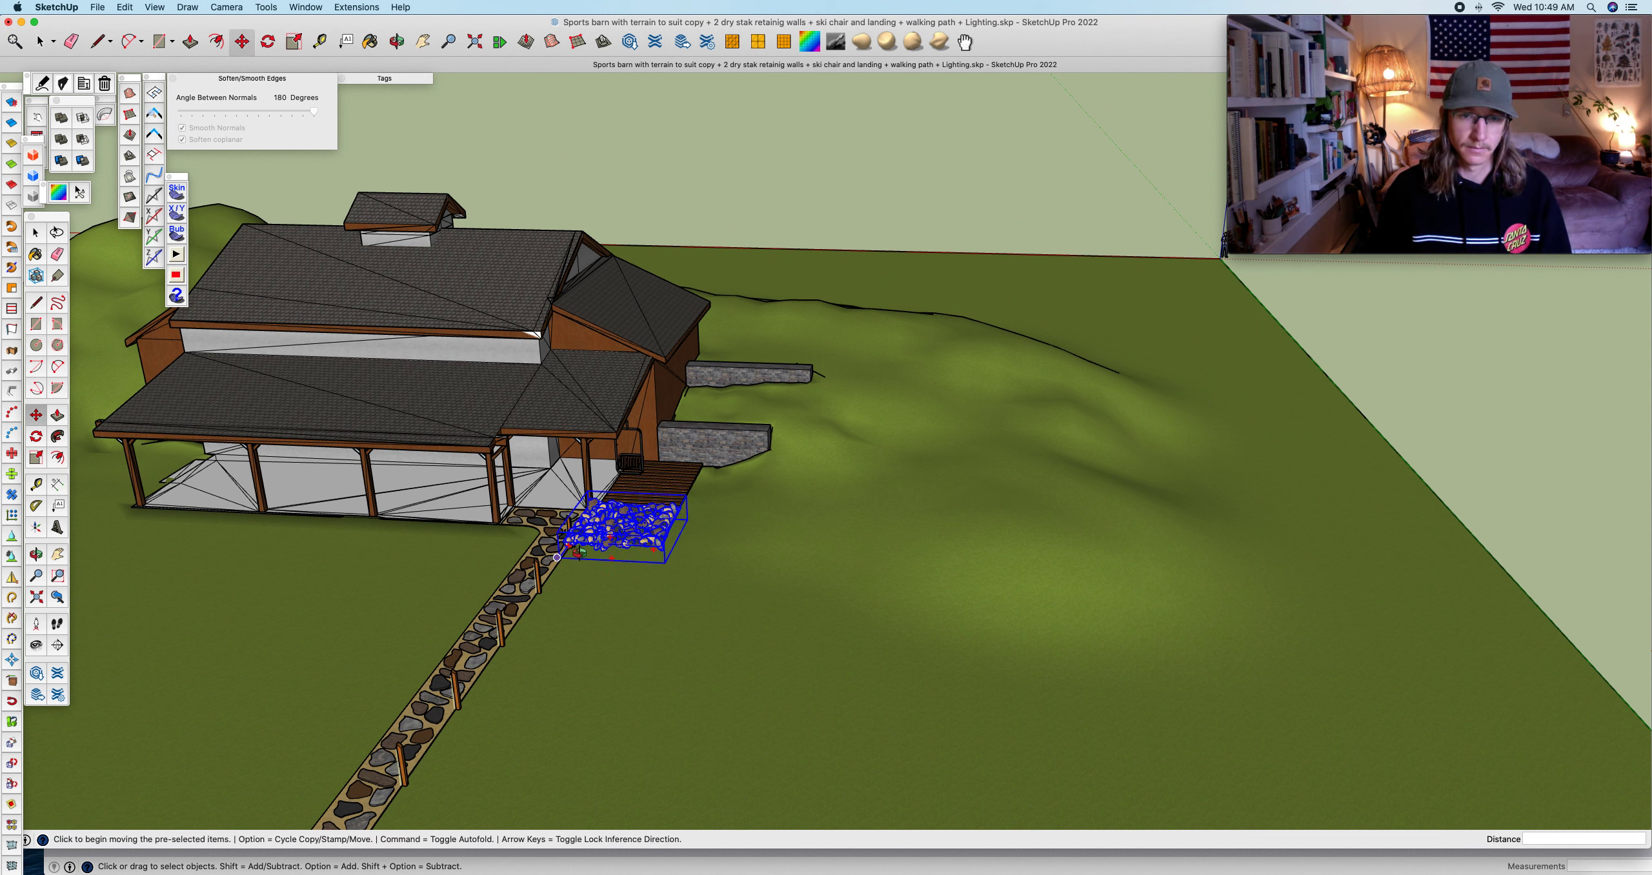
middle_click_drag(636, 550, 583, 482)
scroll(583, 482, "up", 10)
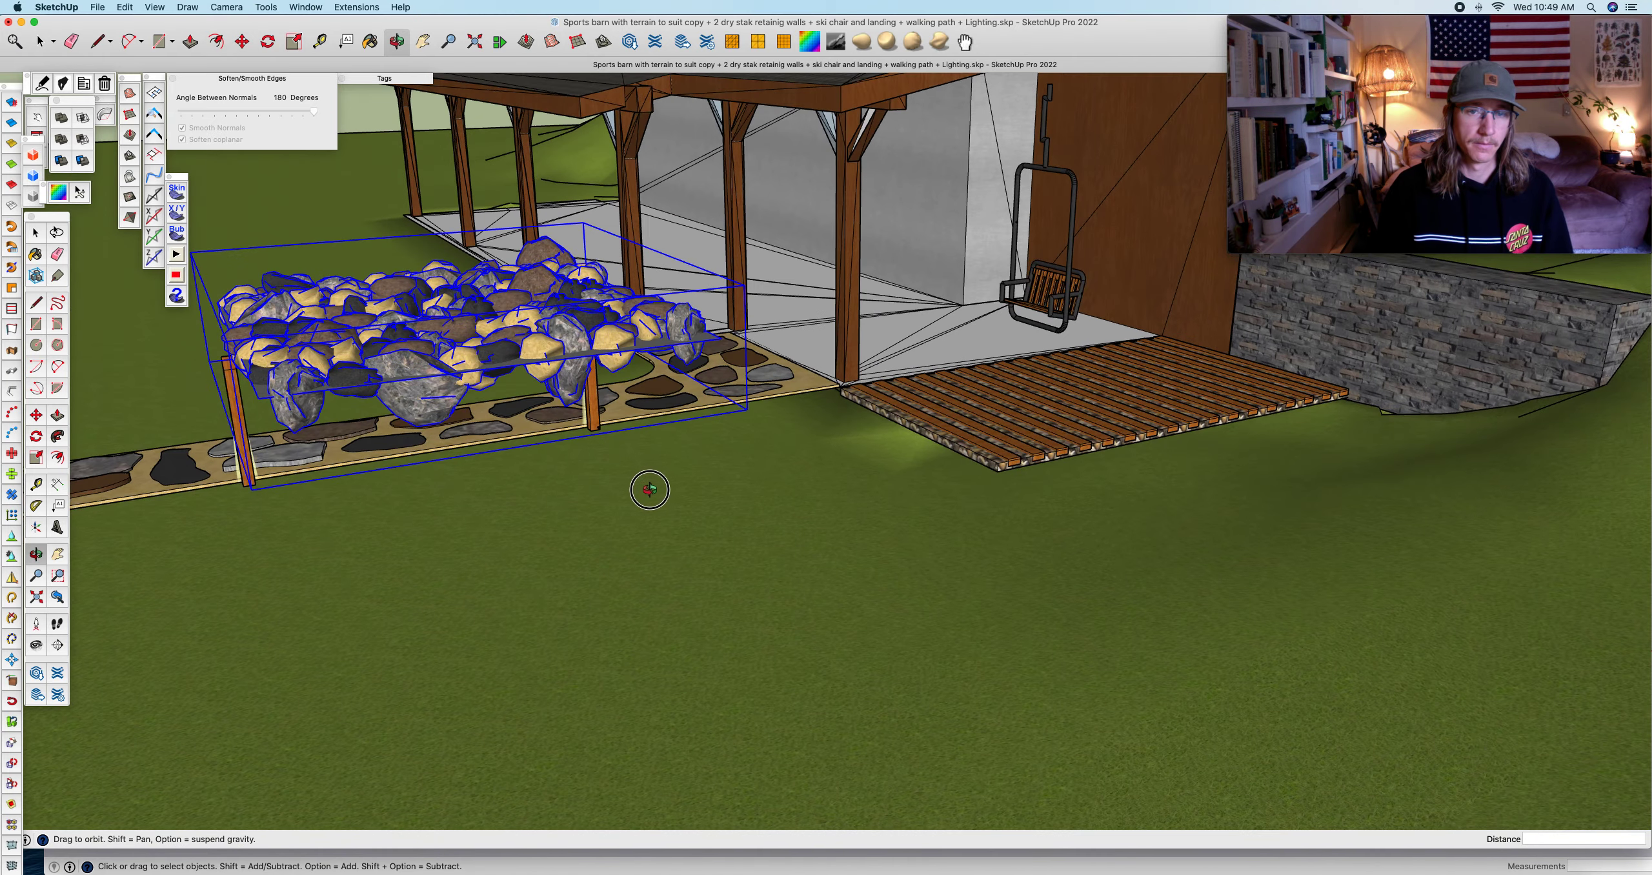
left_click_drag(646, 495, 638, 572)
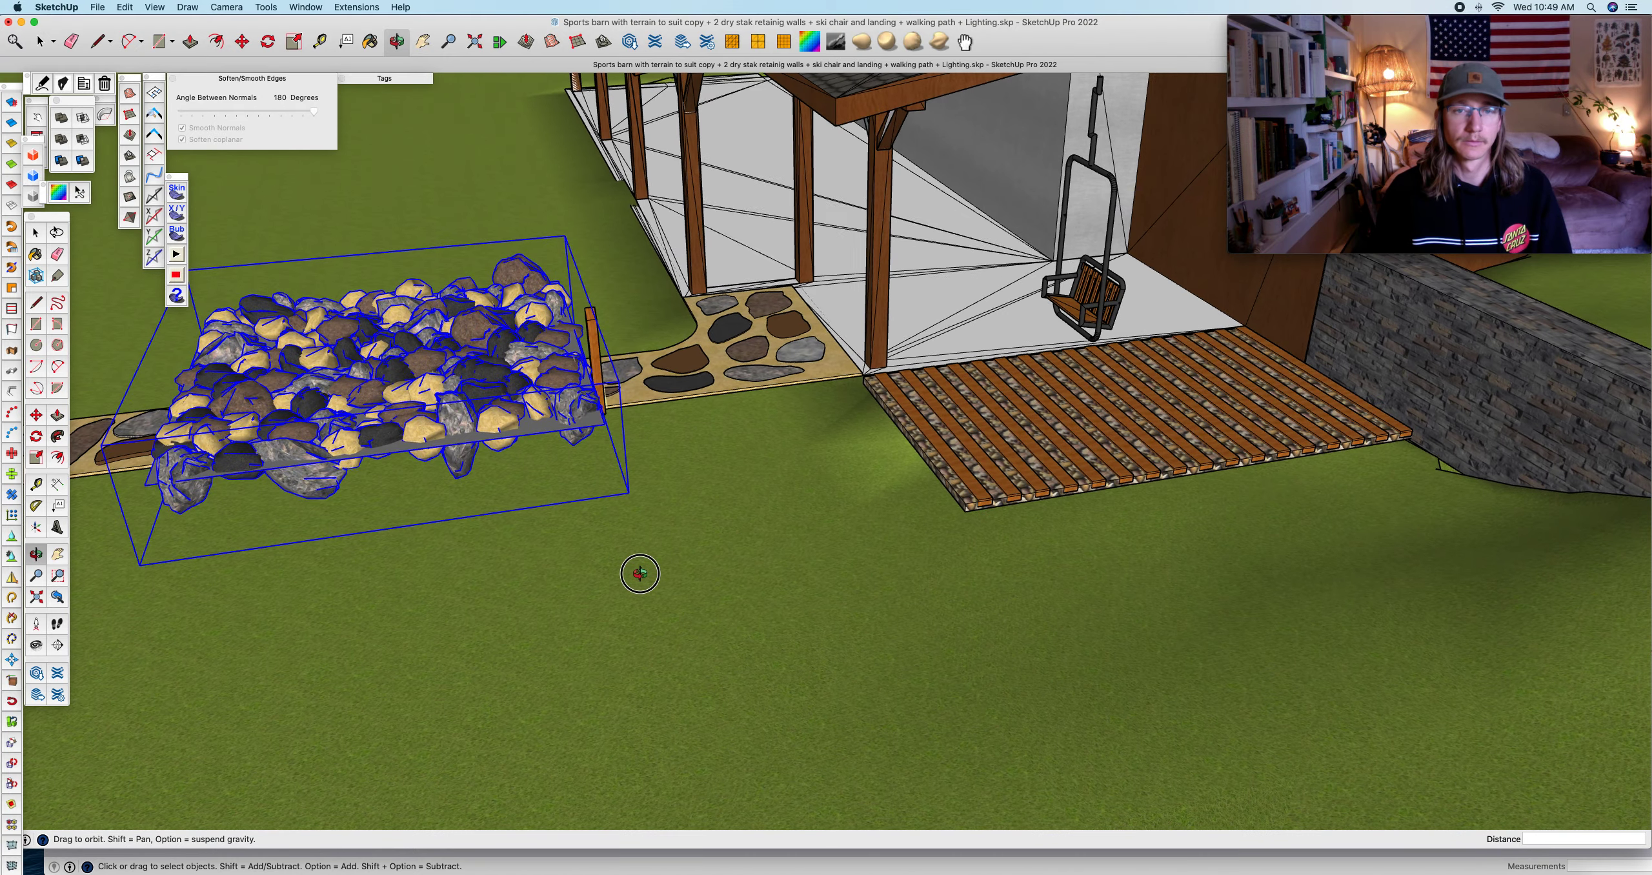
scroll(702, 515, "down", 3)
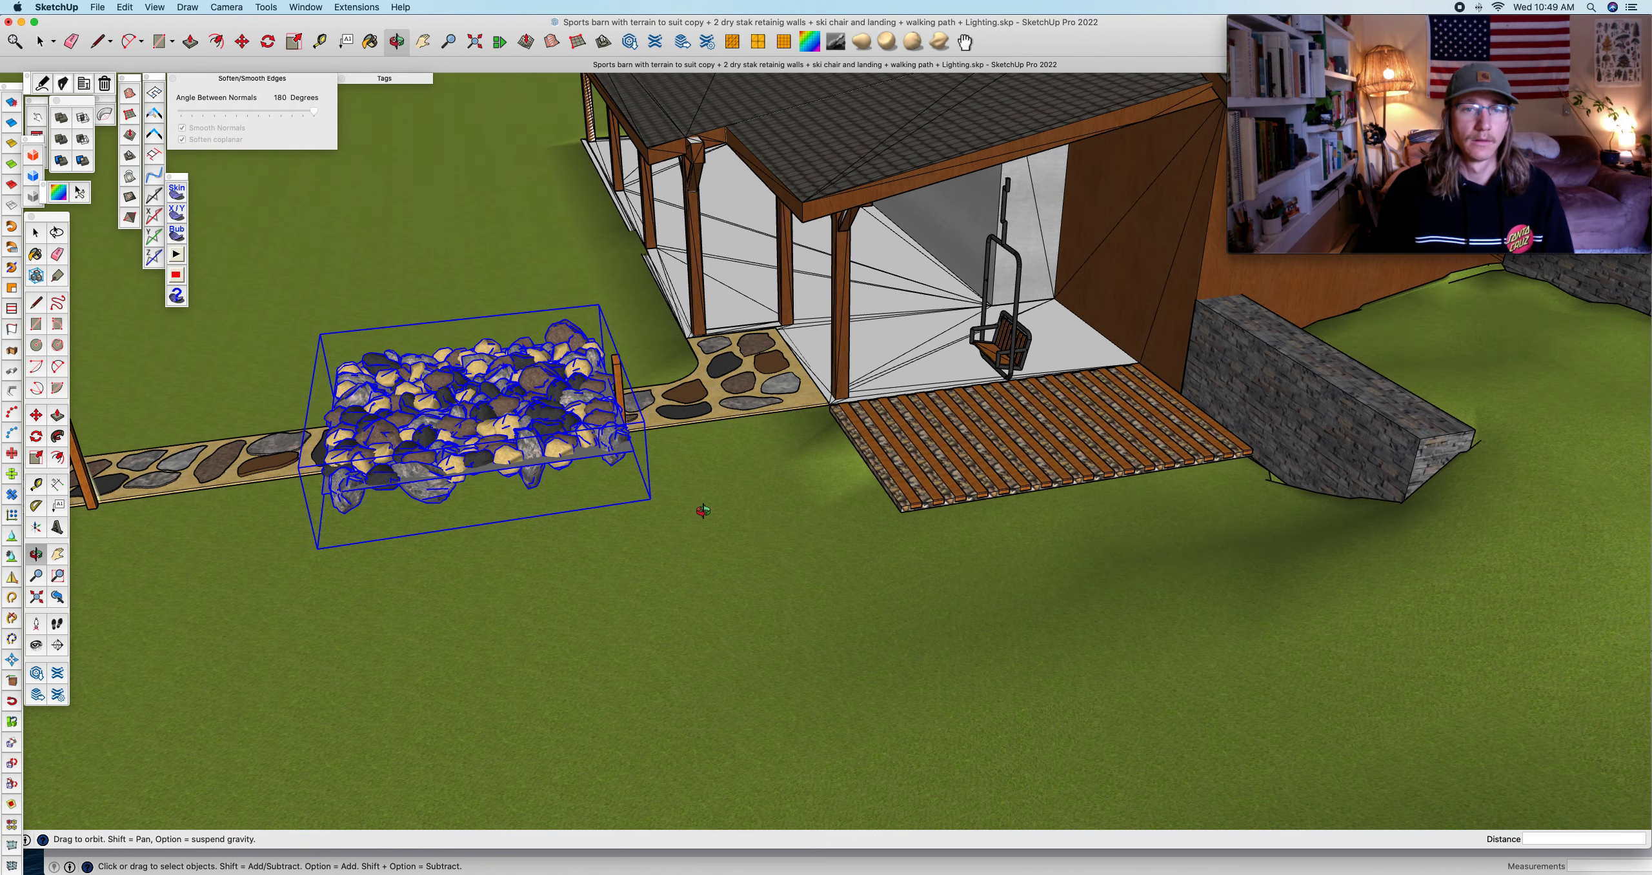
key("m")
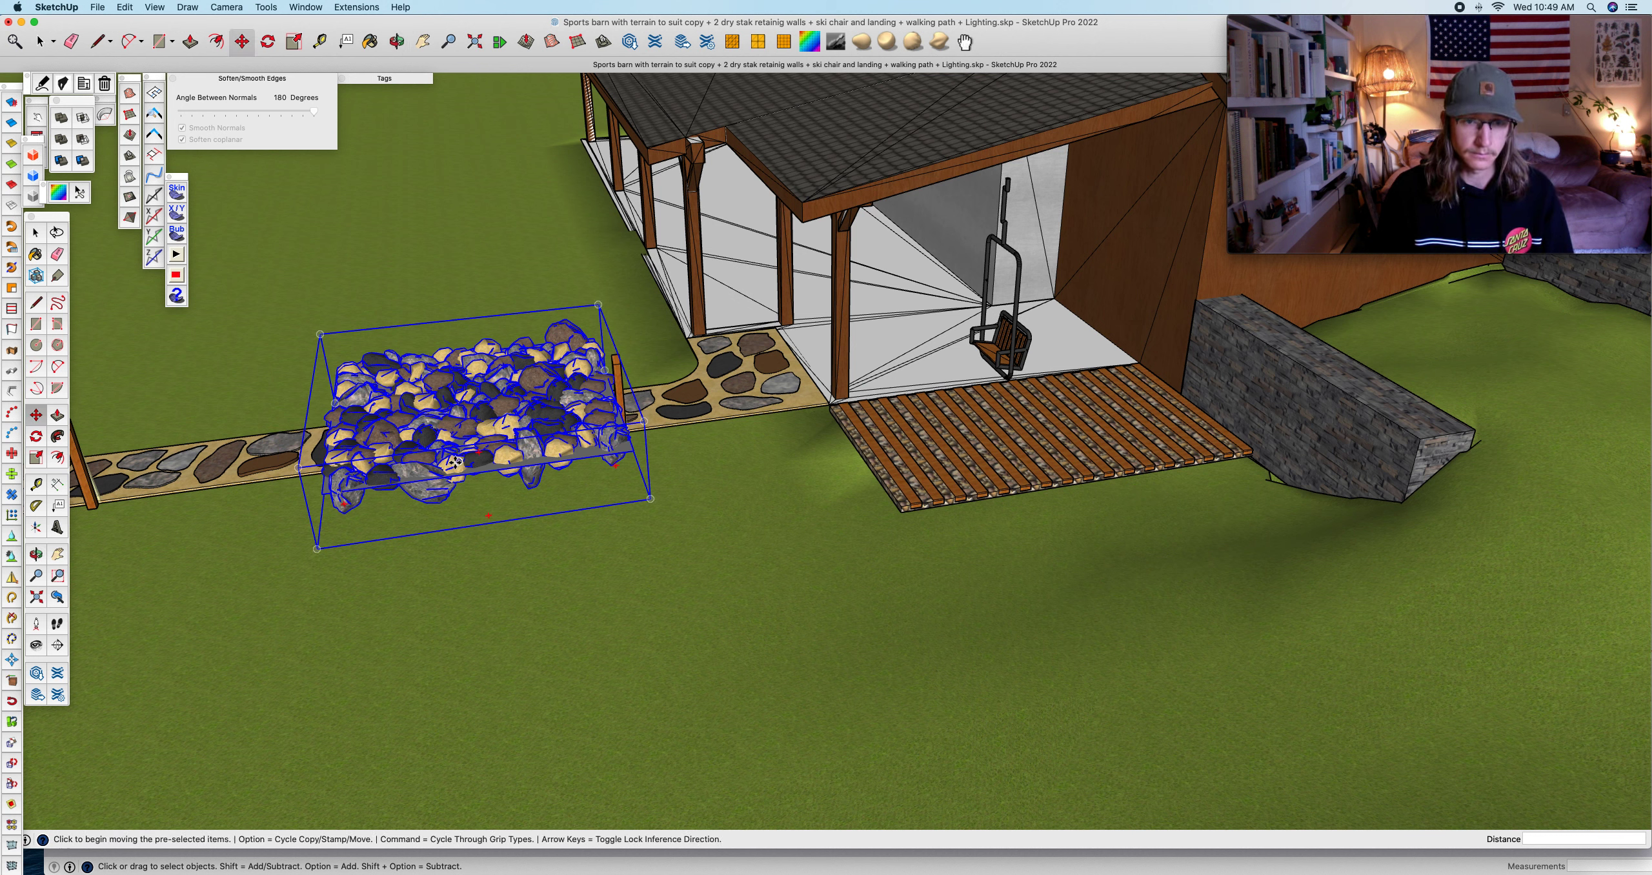
left_click(481, 475)
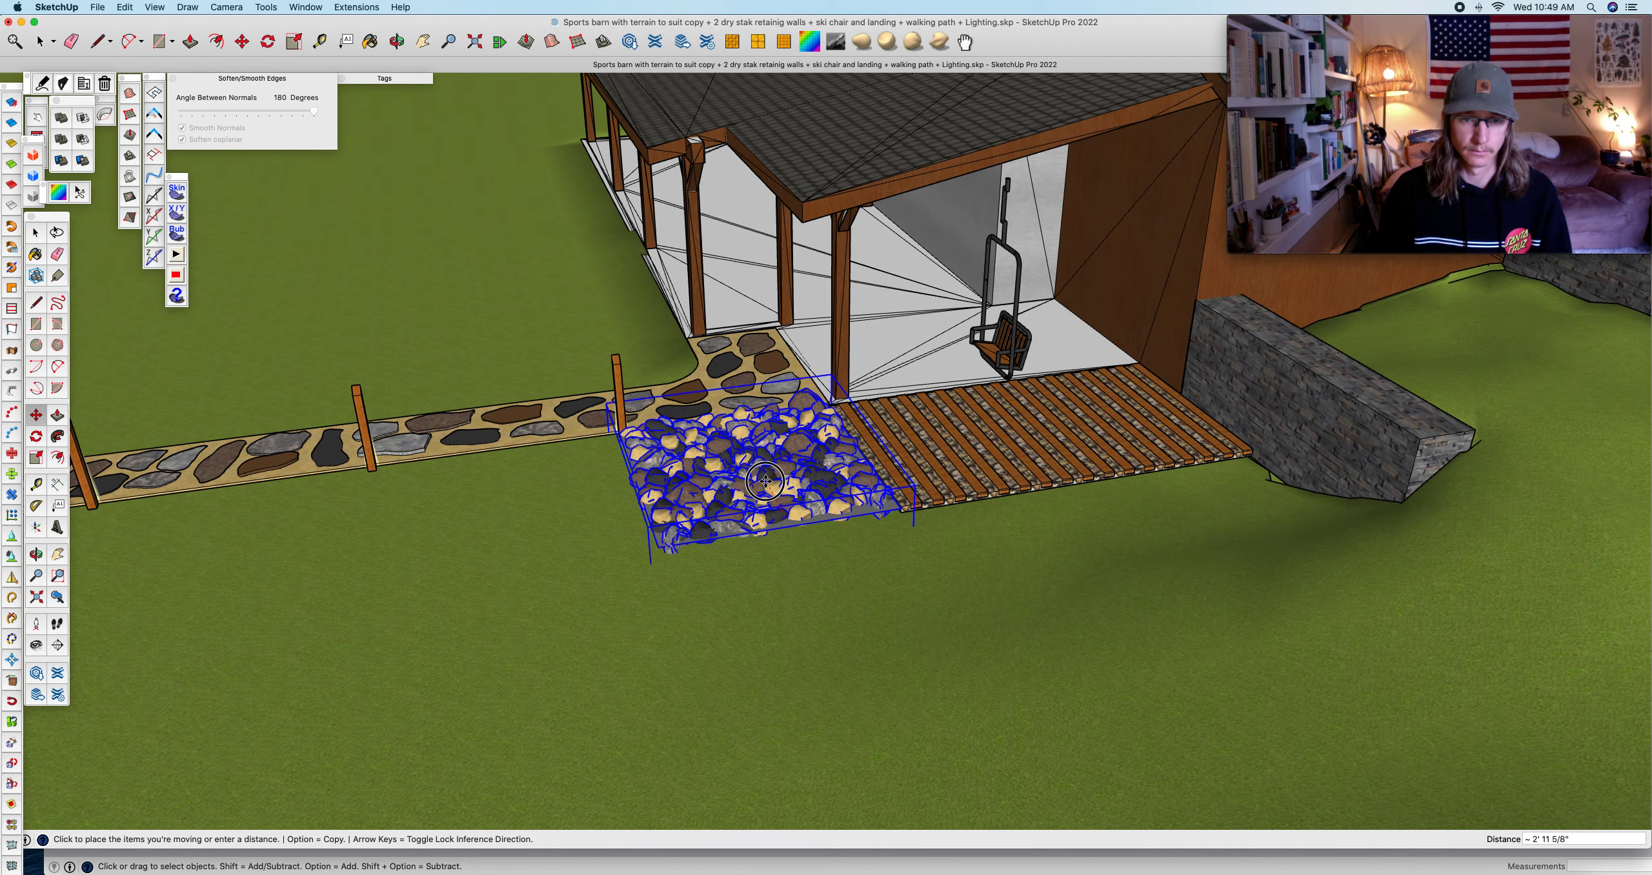
left_click(765, 482)
- Nudge the boulder field about 3 1/2" down and toward the walking path so it settles into the lawn
middle_click_drag(765, 481, 929, 496)
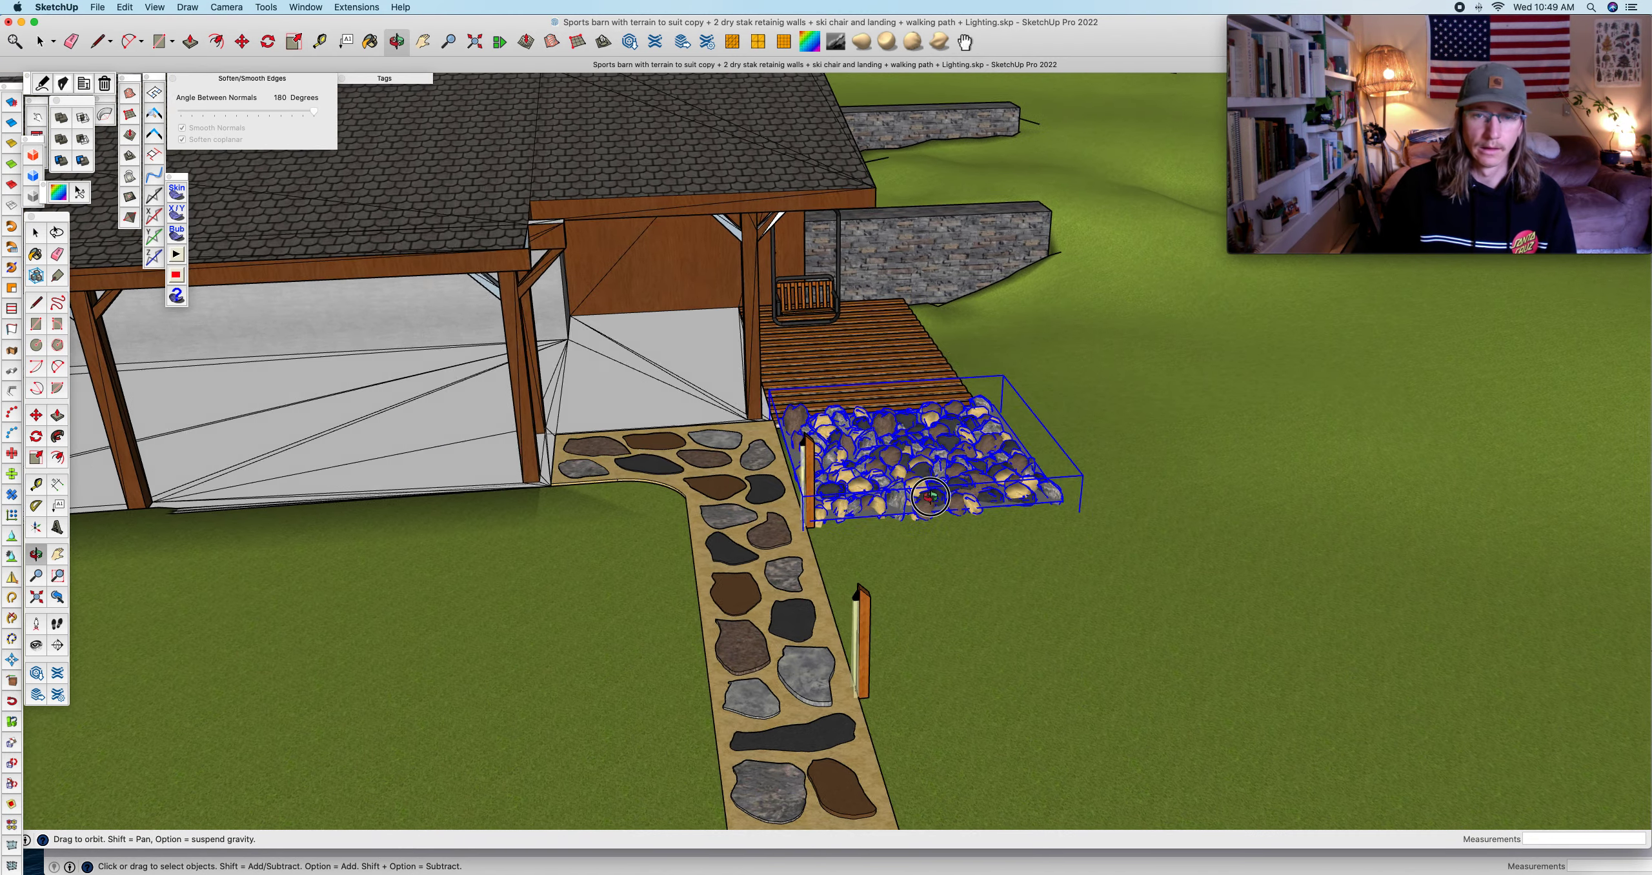
left_click_drag(929, 497, 735, 484)
scroll(905, 483, "up", 3)
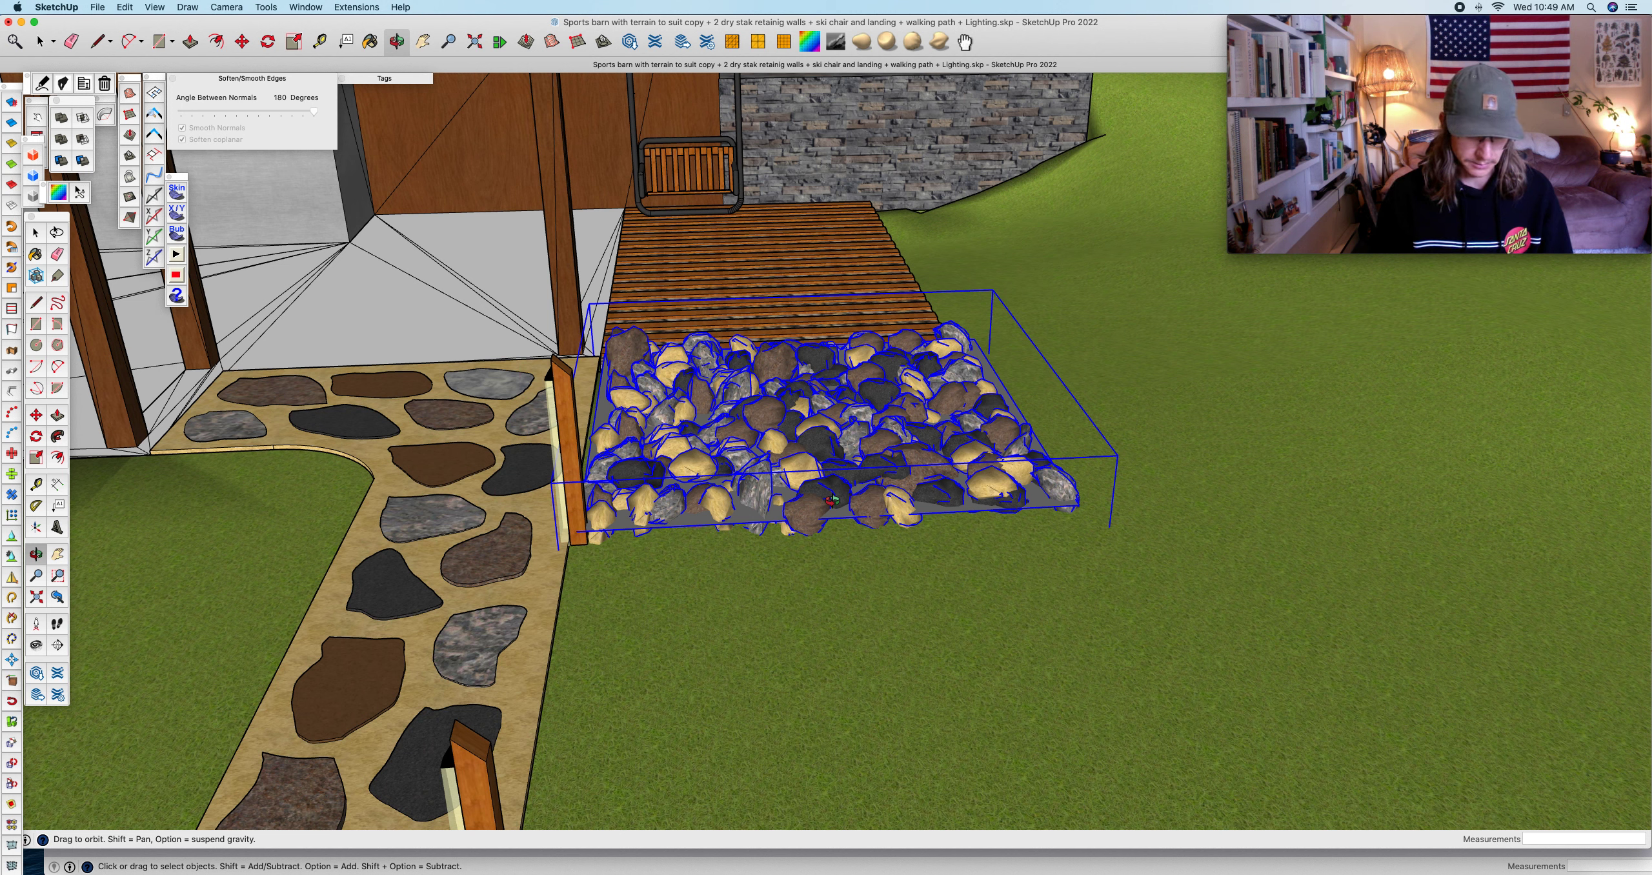
key("m")
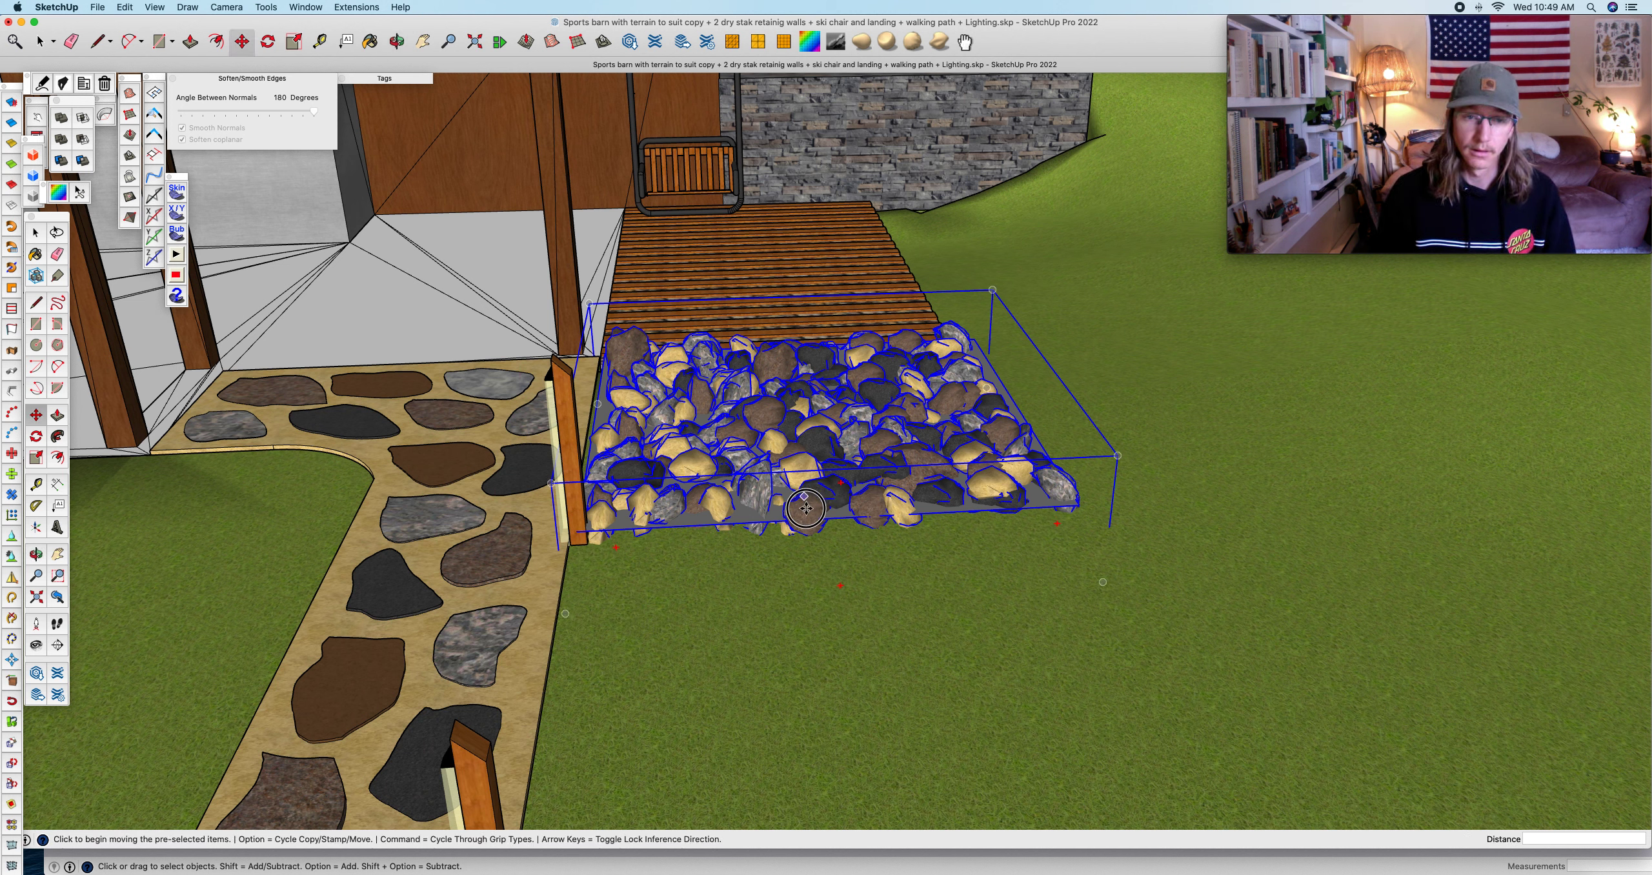
left_click(806, 508)
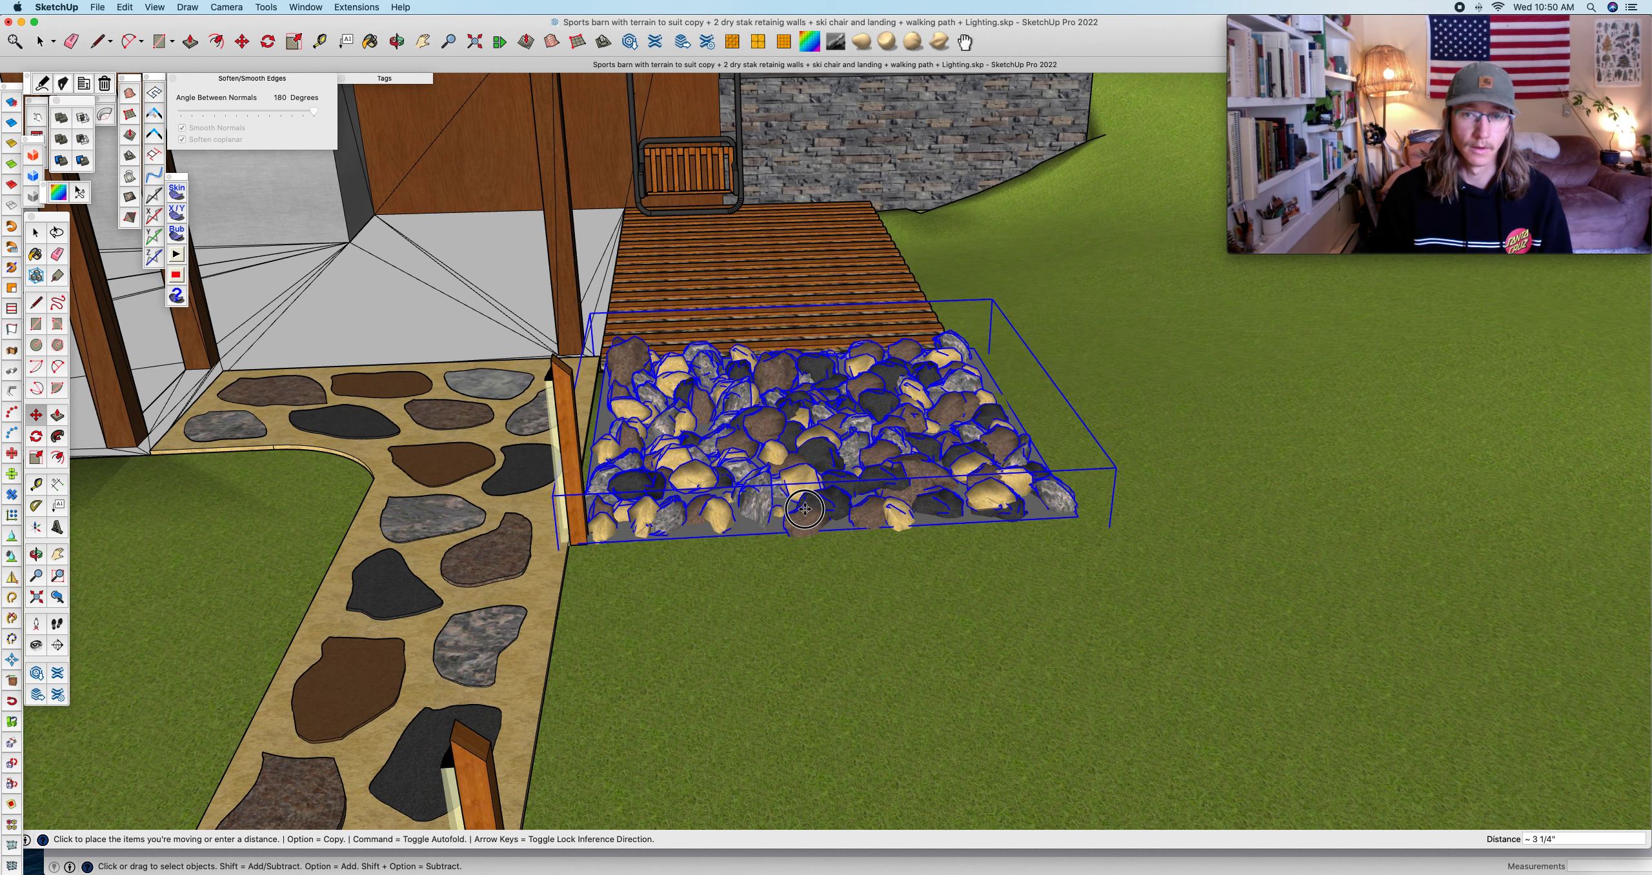
left_click(817, 479)
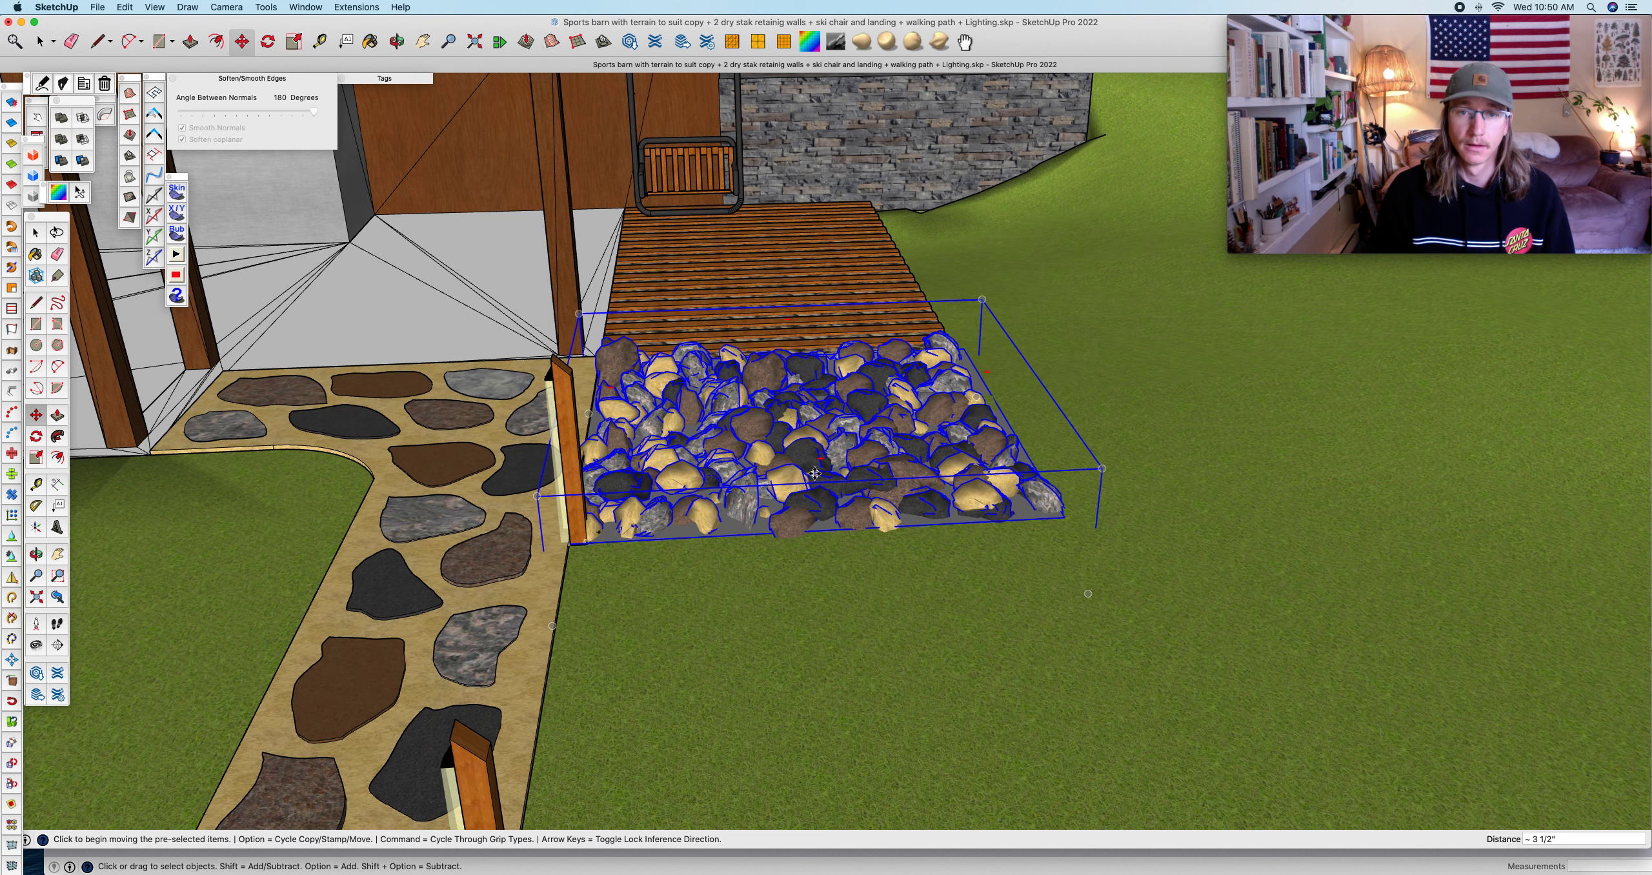
- Copy the boulder field about 8' 5" across the lawn, away from the walking path, slightly overlapping the original
scroll(815, 474, "down", 3)
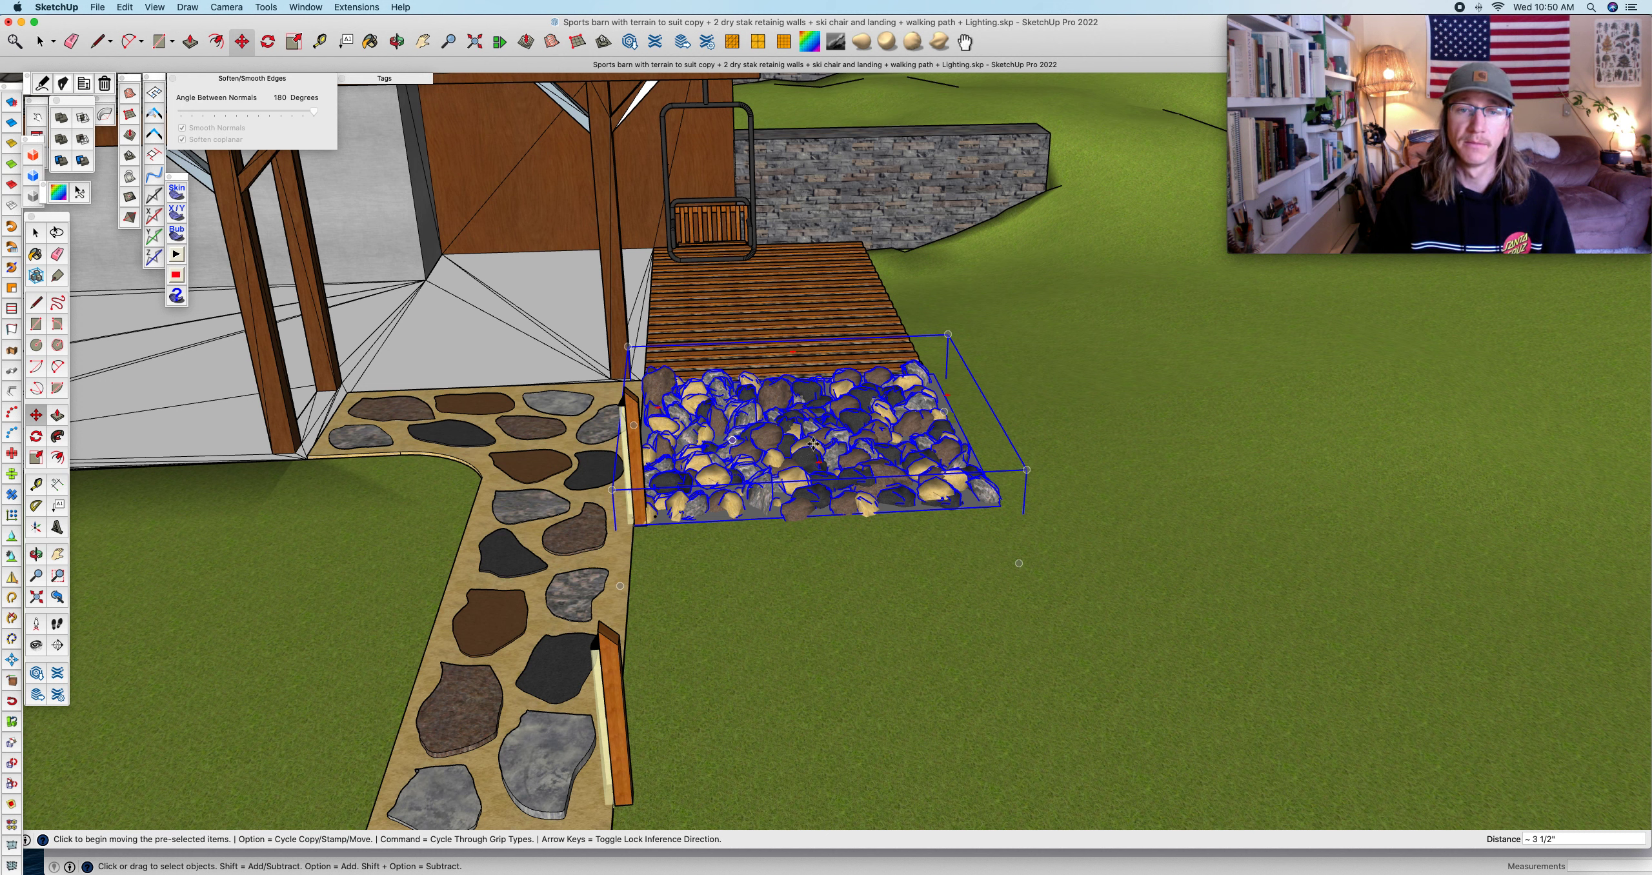
key("alt")
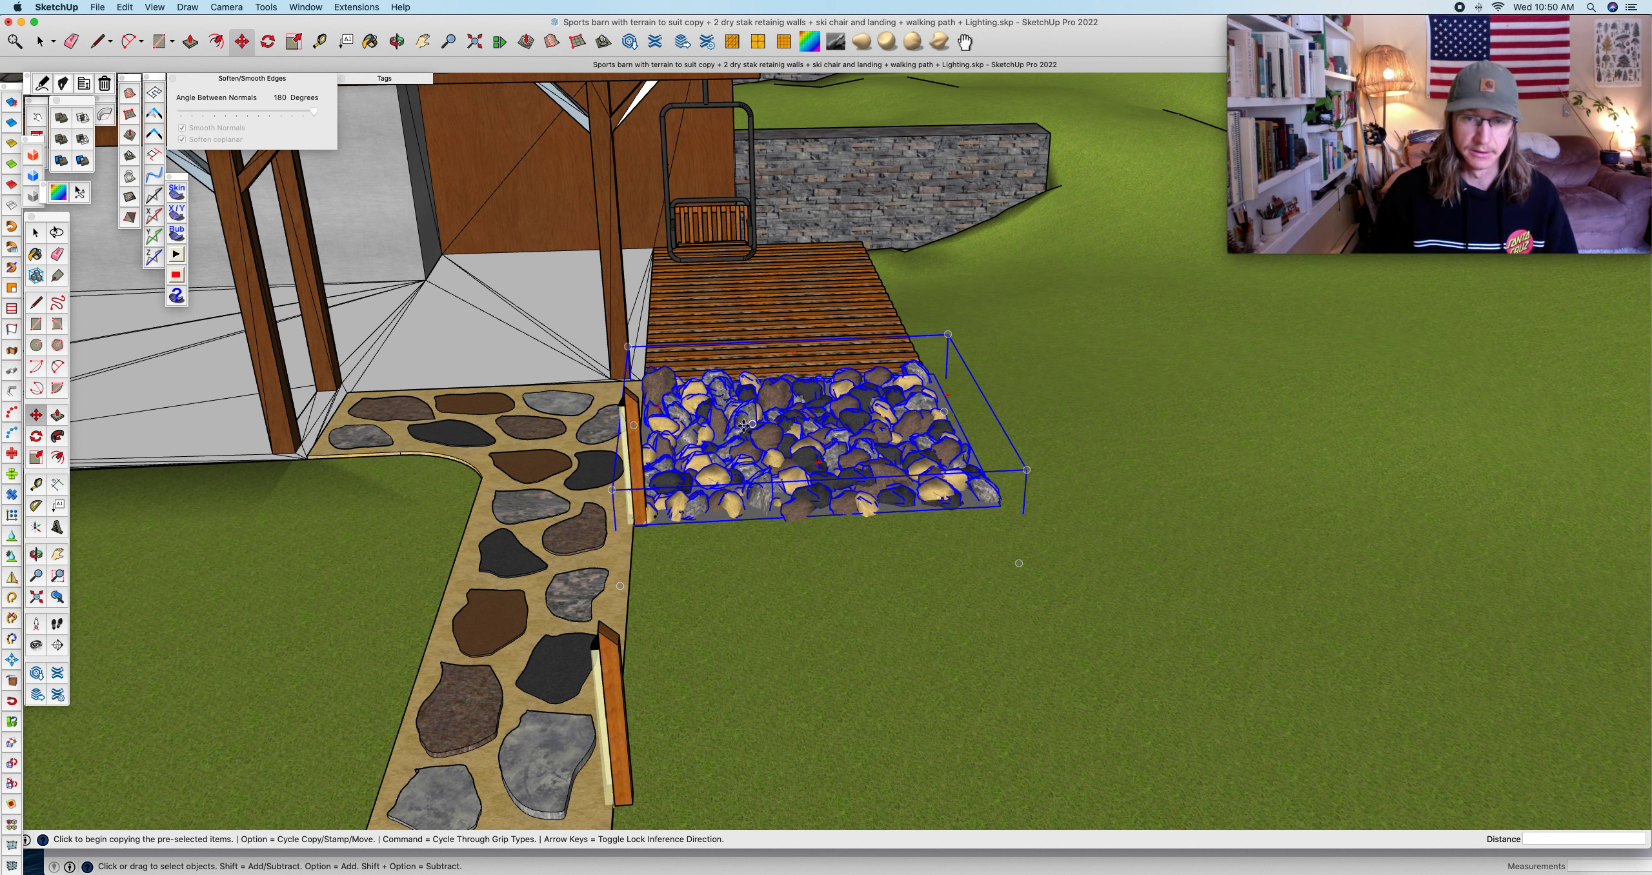
left_click(787, 435)
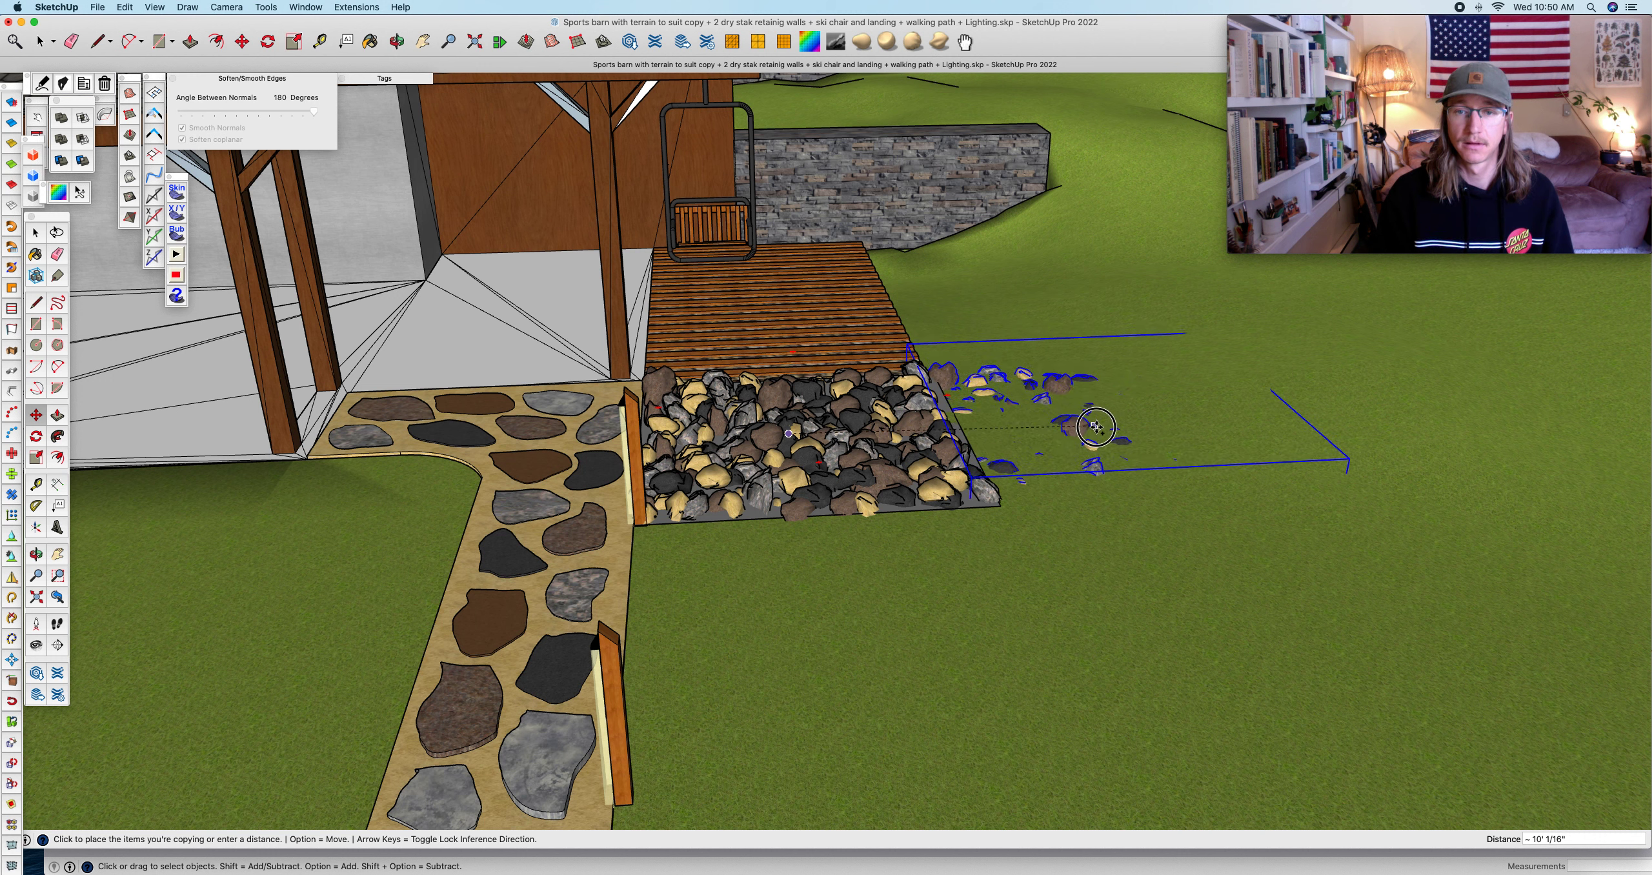
left_click(1060, 419)
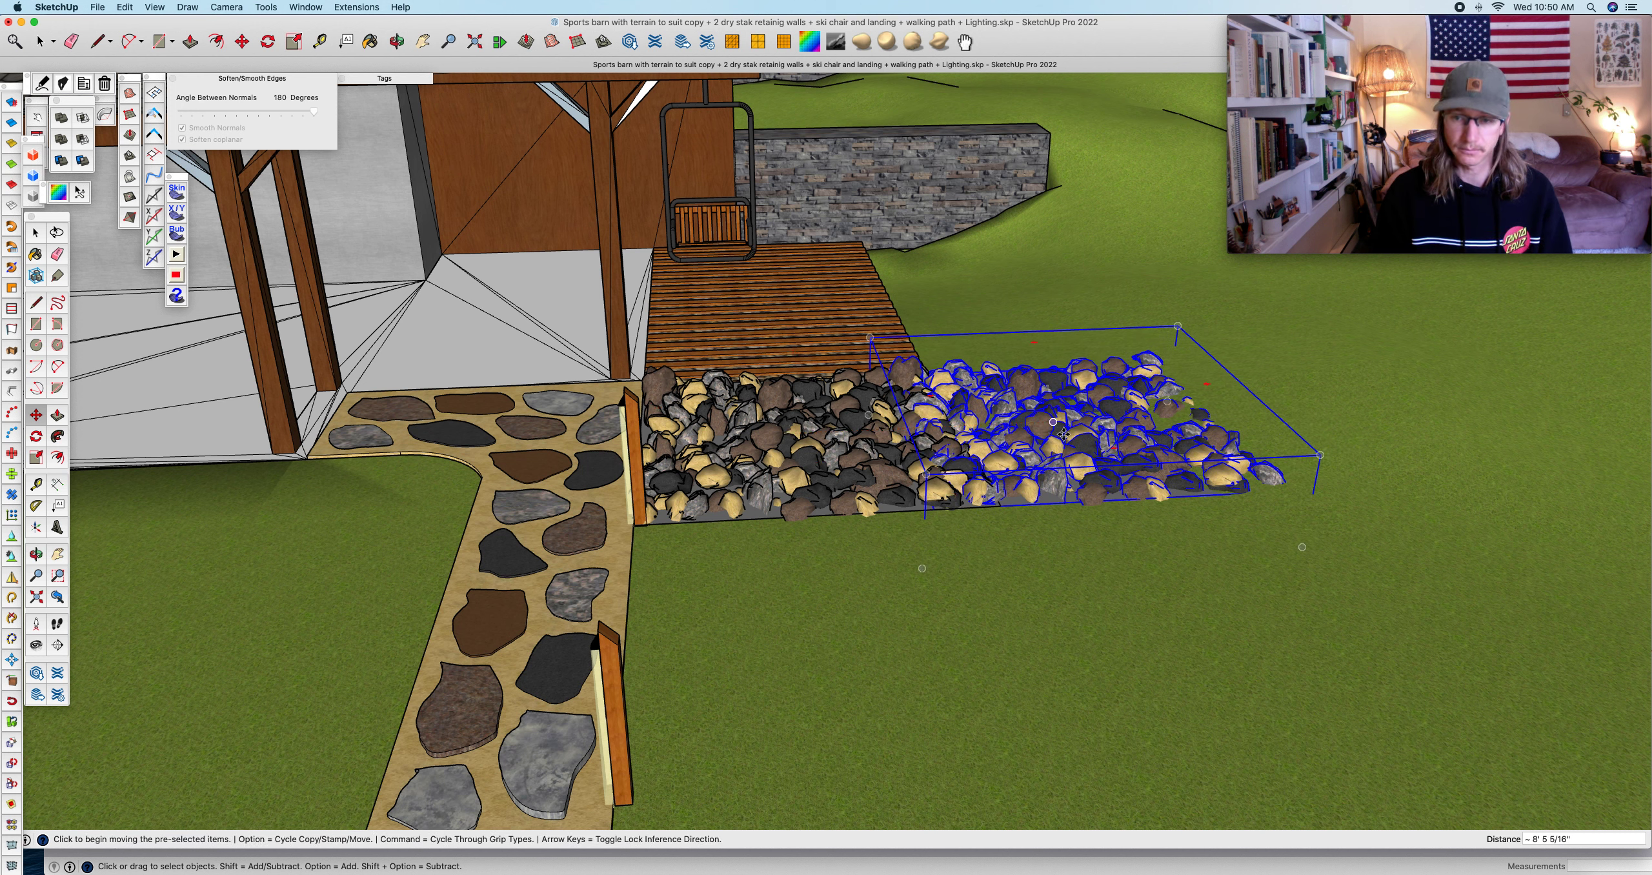
- Raise the copied boulder field about 3 13/16" so its rocks stand clear of the sloping lawn
left_click(966, 526)
left_click(964, 528)
left_click(1111, 436)
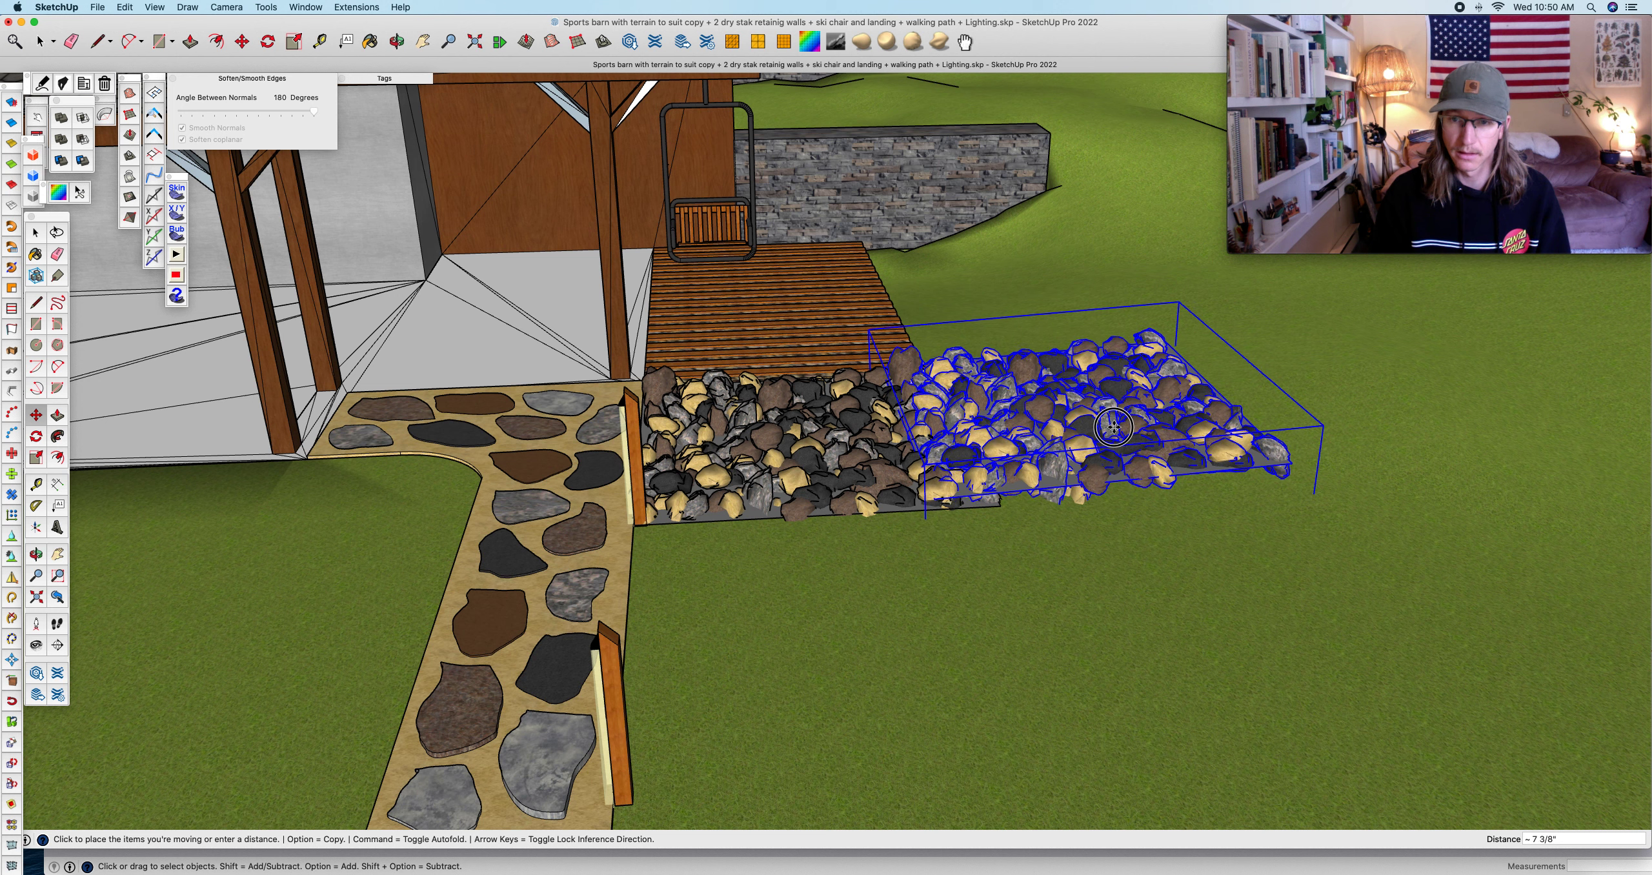
left_click(1112, 436)
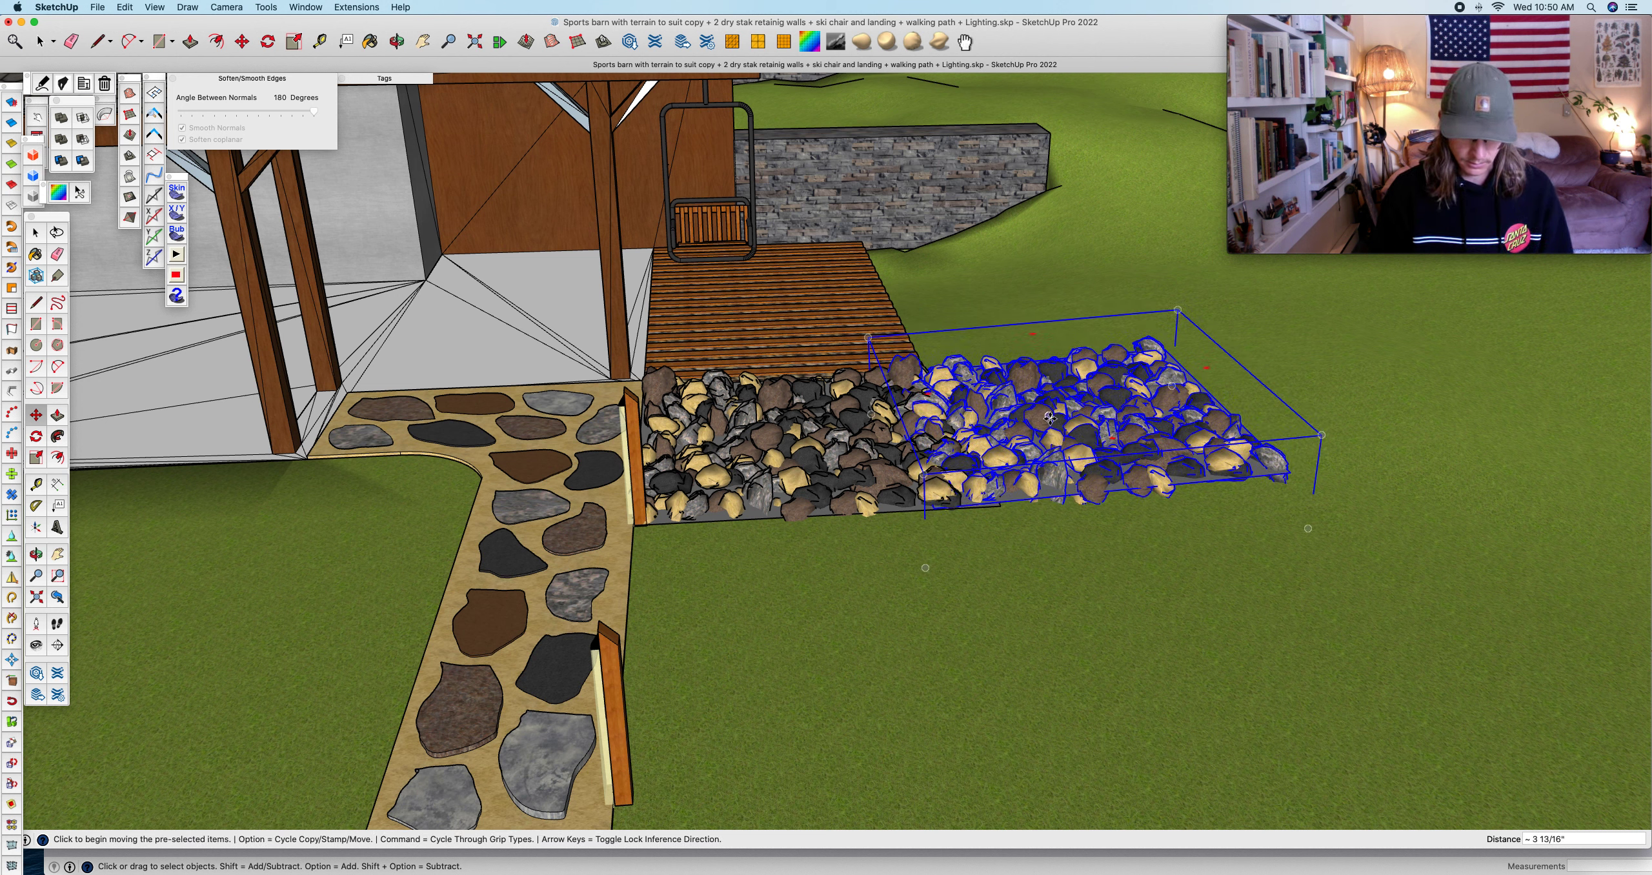
- Copy the boulder field about 10' 6 1/2" uphill beside the wooden landing and raise the copy about 10 7/16" above the slope
key("alt")
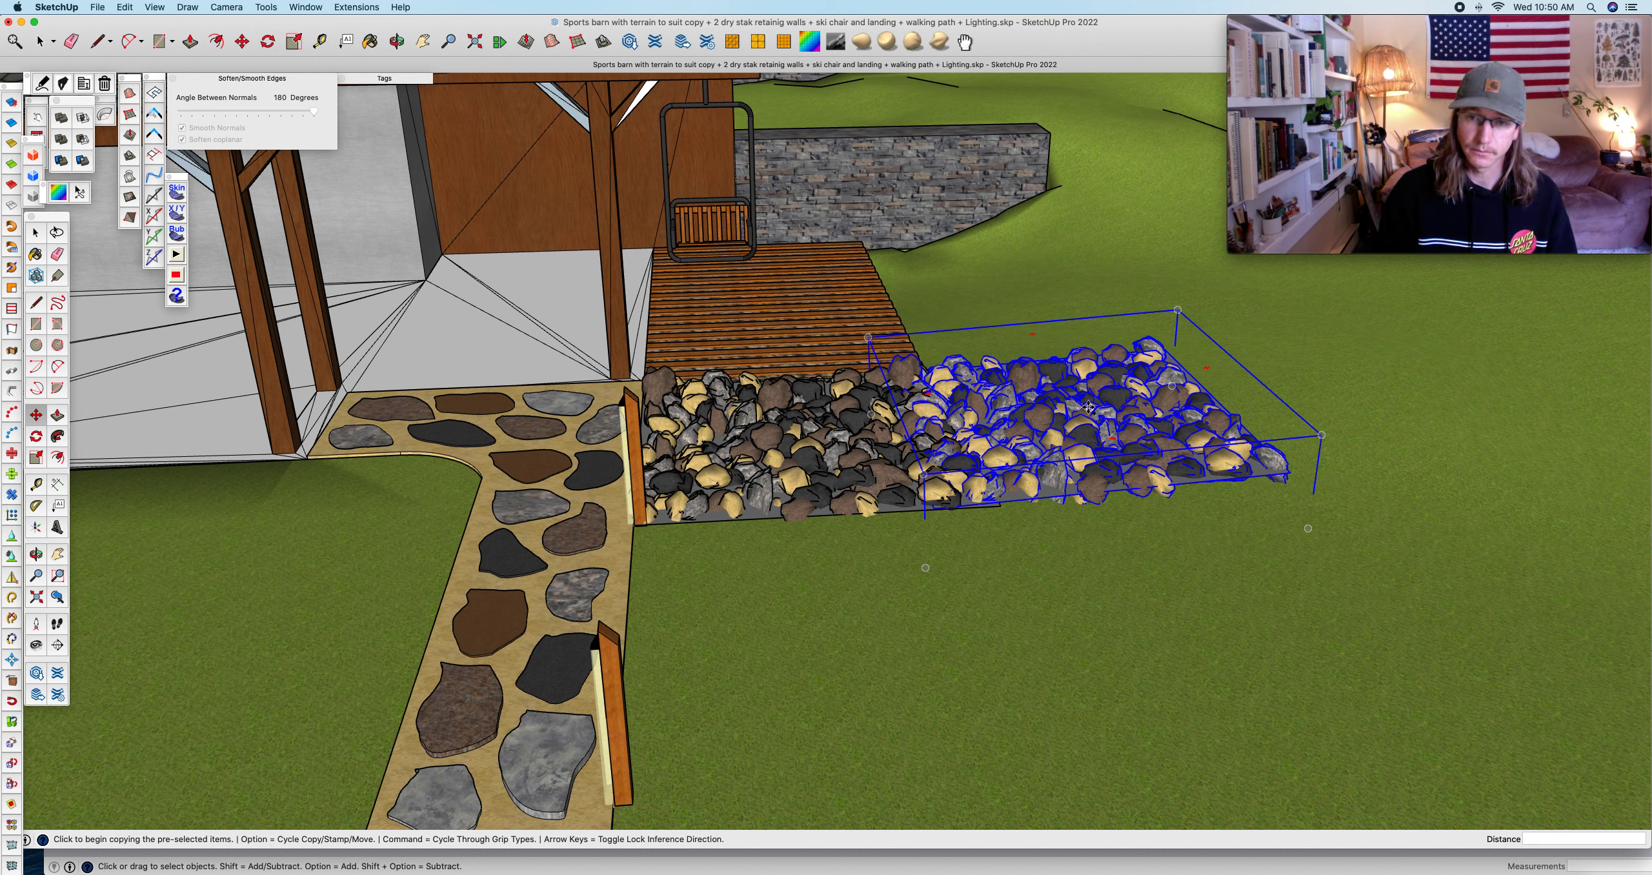
left_click(1089, 407)
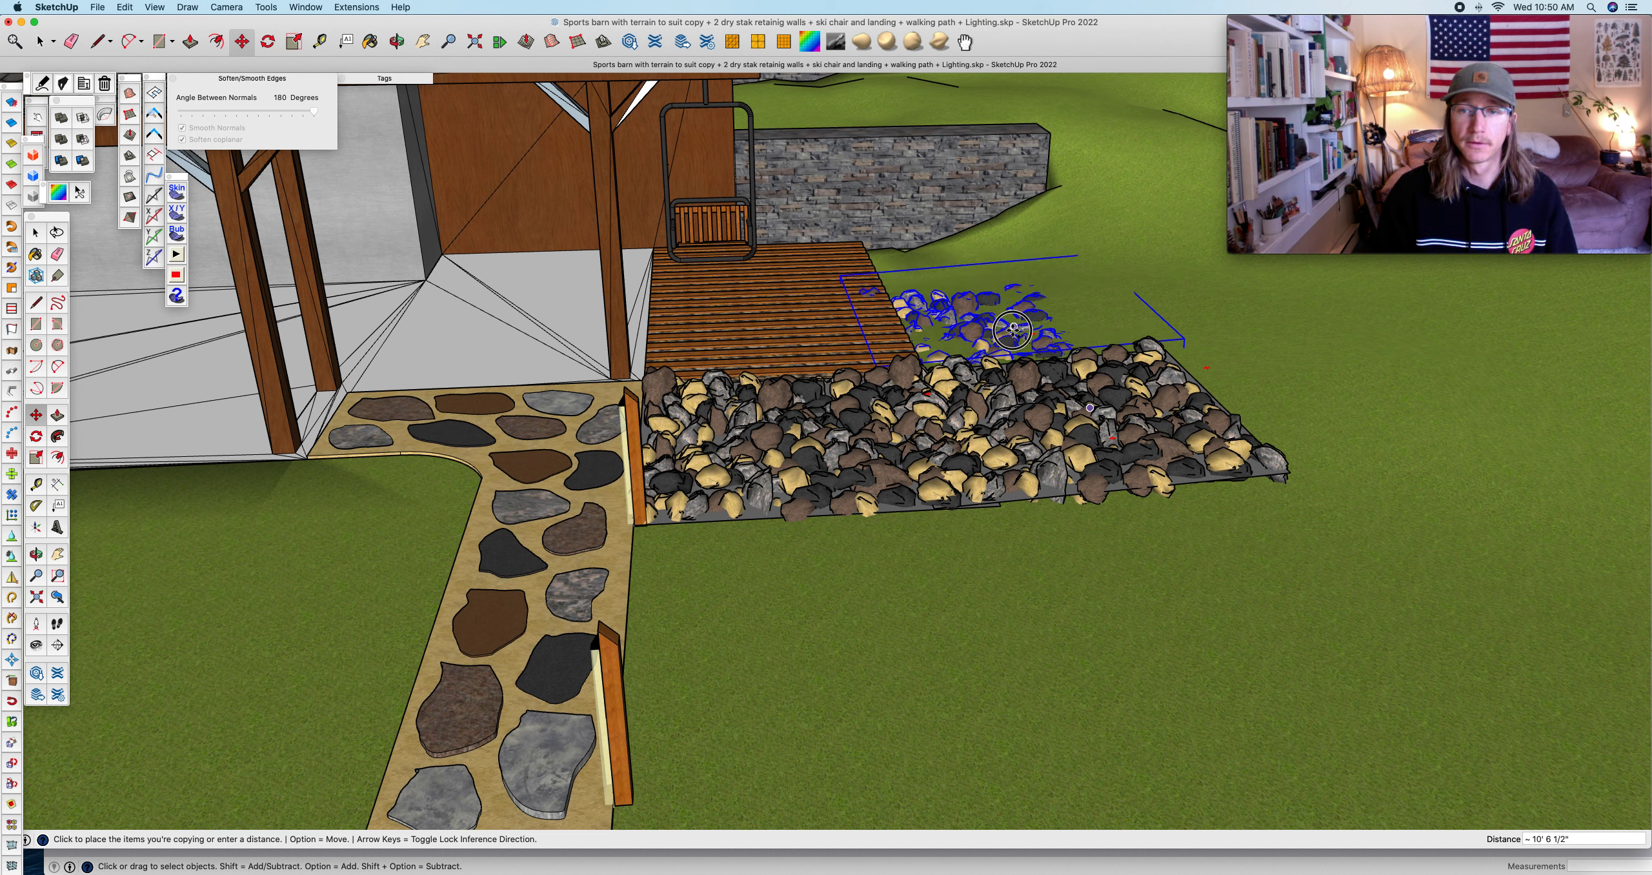
key("alt")
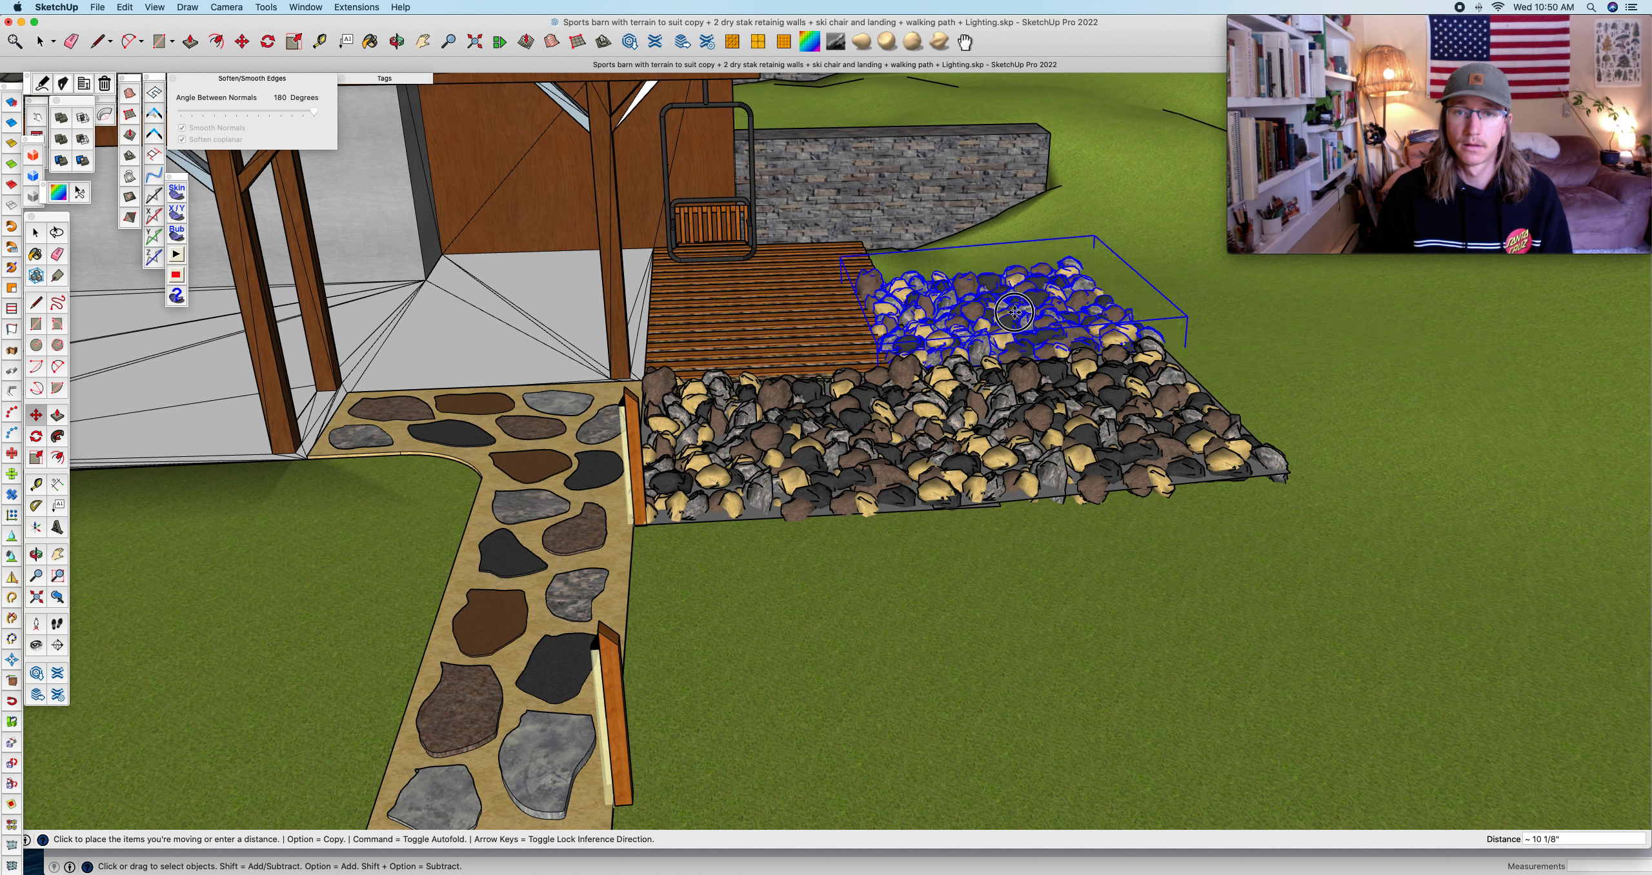
key("Escape")
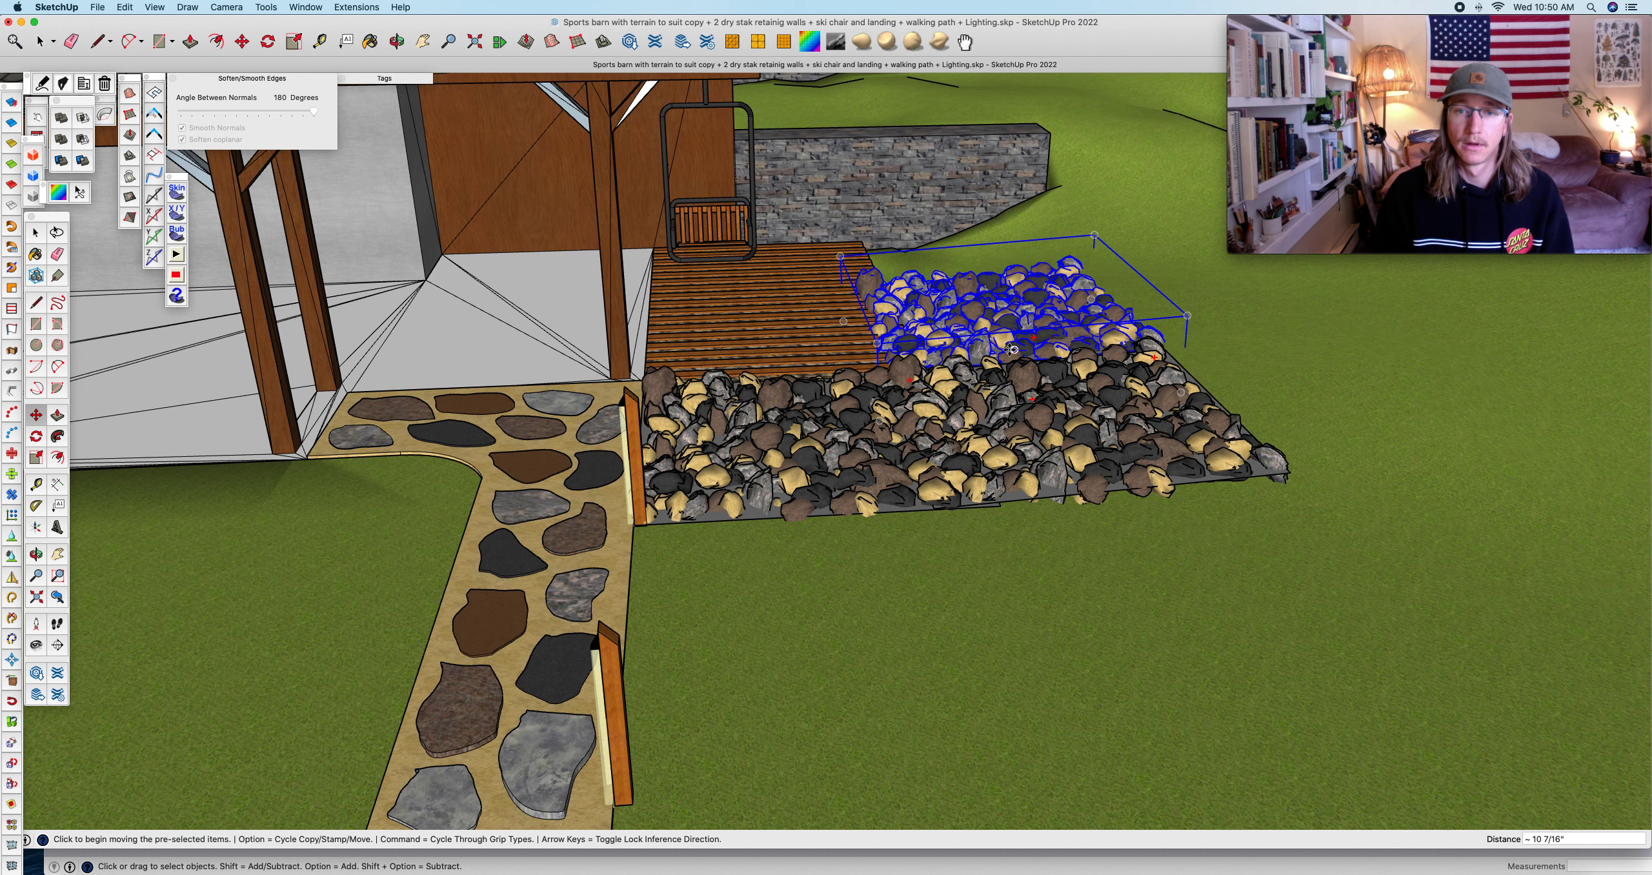
- Examine the overlapping boulder fields beside the landing from wider and higher angles, clearing the selection for an unobstructed check
scroll(1010, 352, "down", 3)
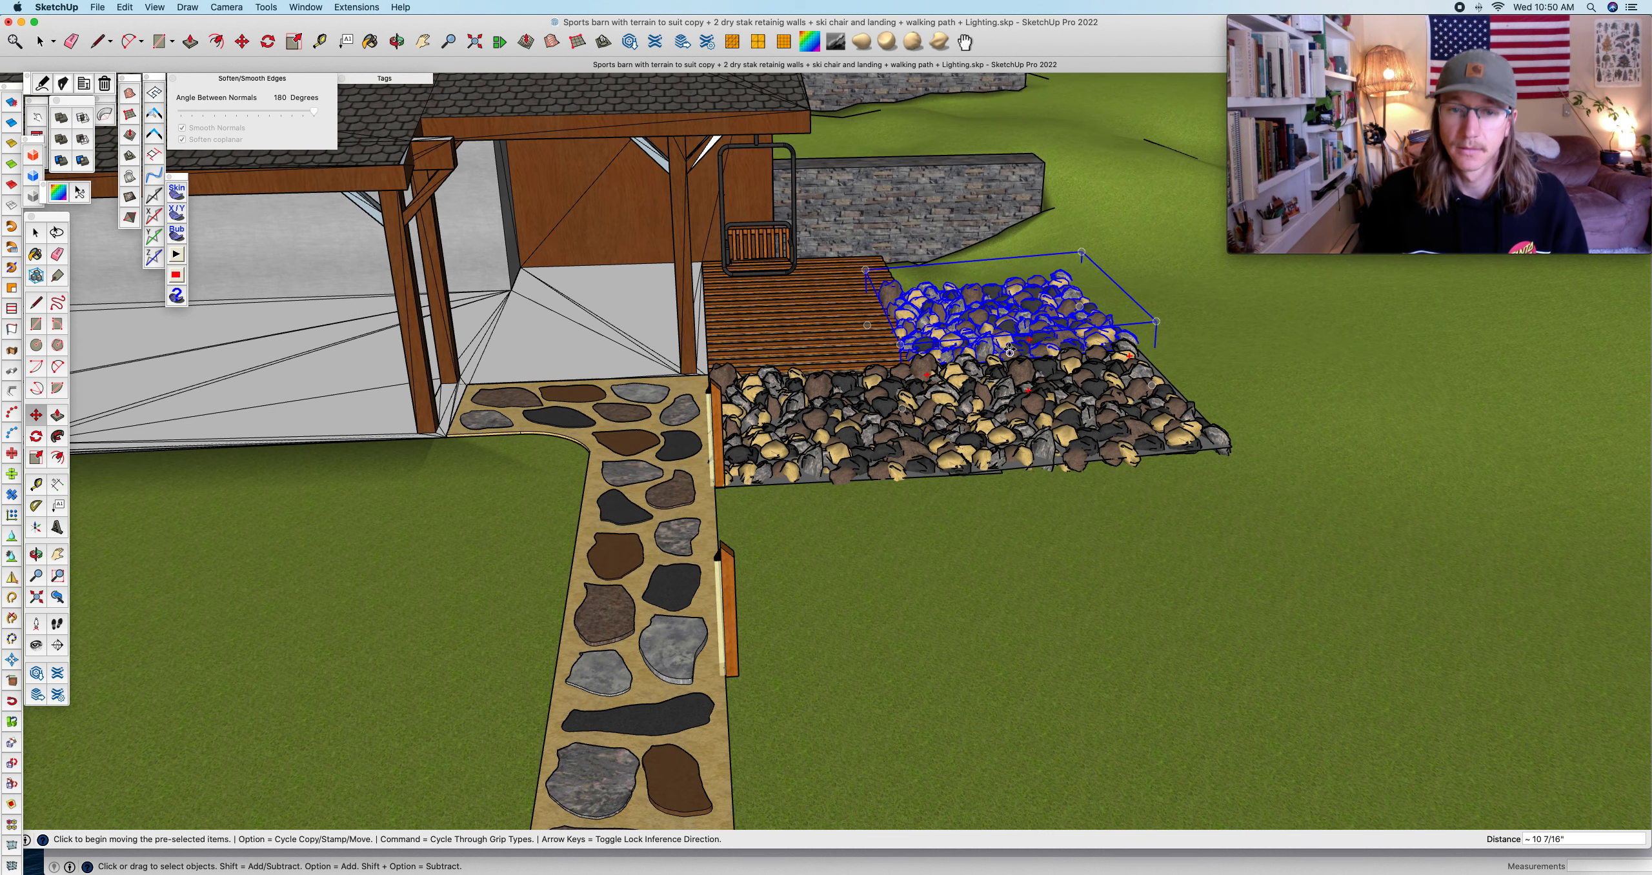
scroll(1010, 352, "down", 2)
middle_click_drag(1010, 352, 981, 373)
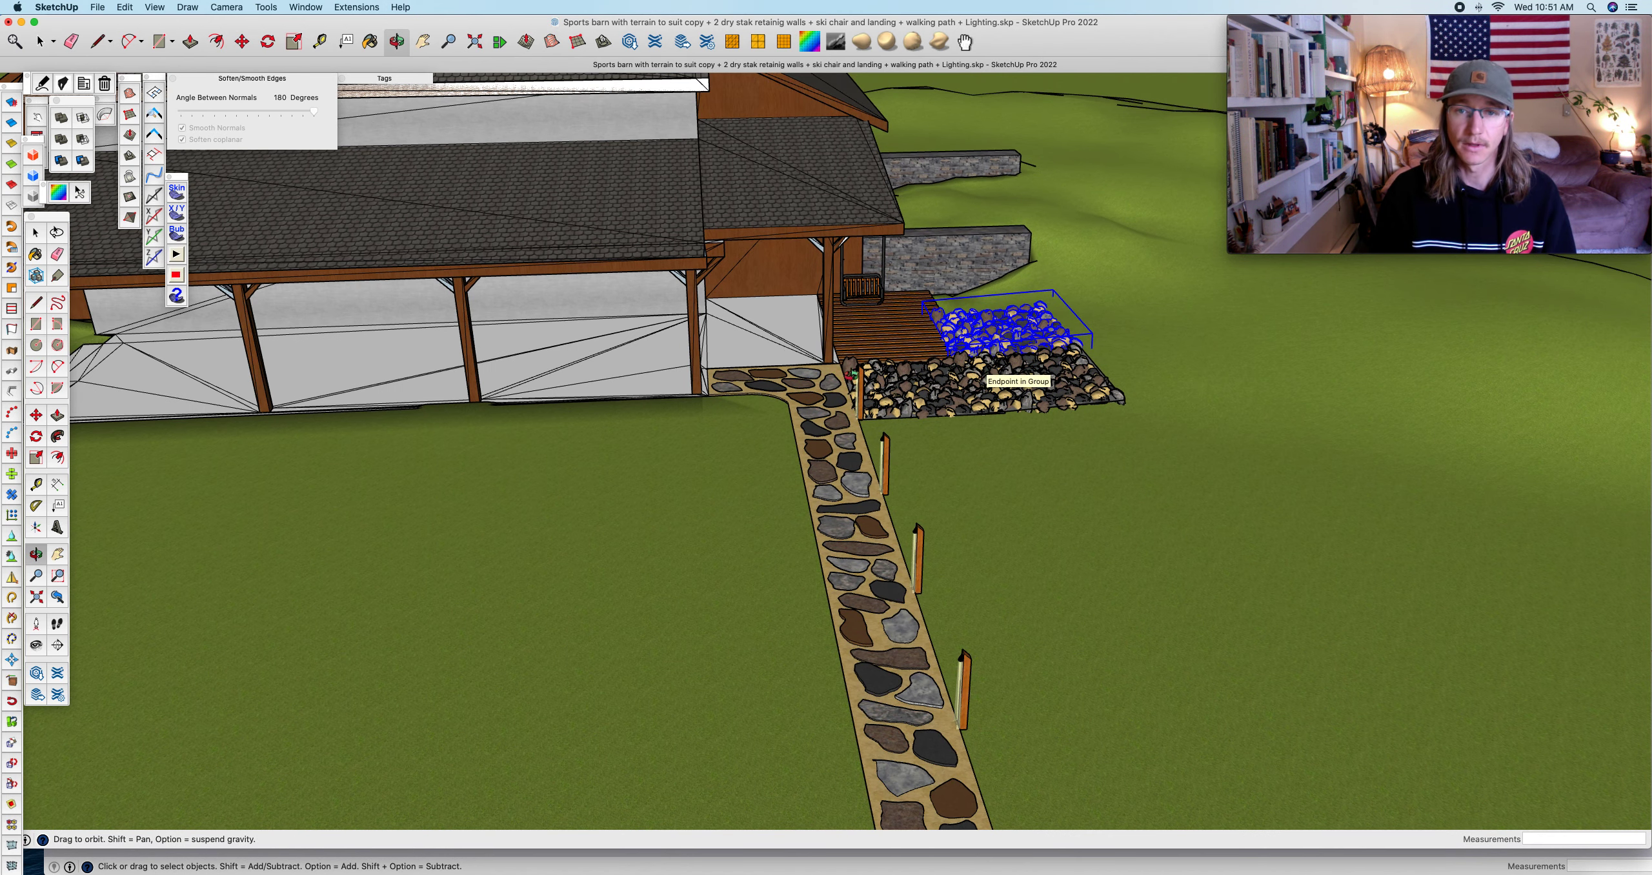
left_click_drag(858, 371, 717, 376)
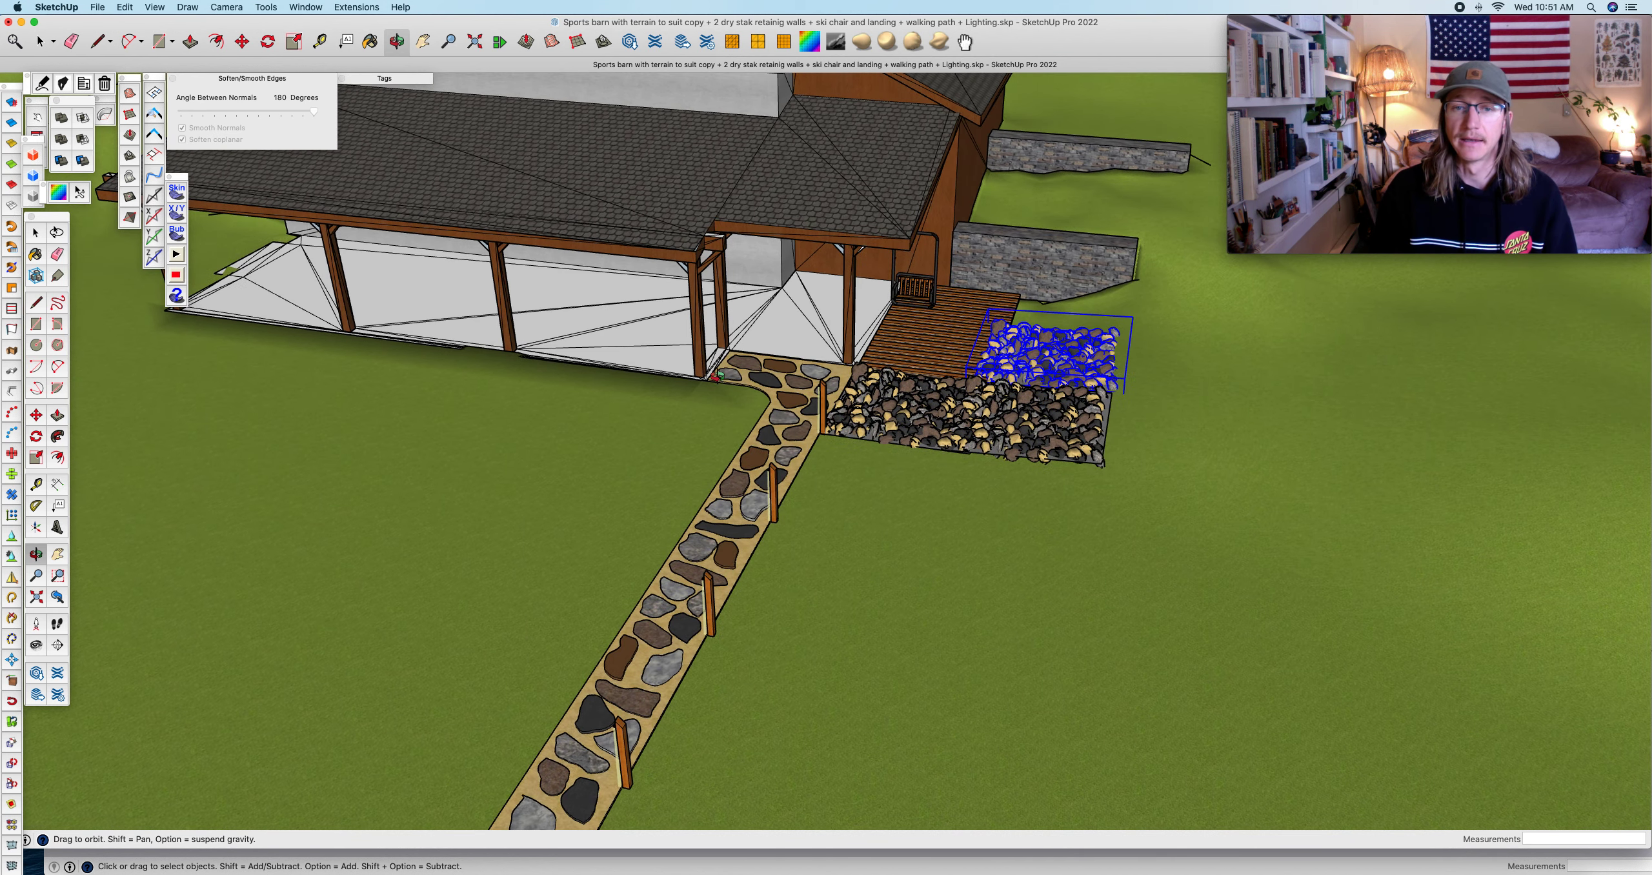
scroll(717, 376, "down", 3)
scroll(1078, 271, "up", 3)
scroll(1014, 399, "up", 3)
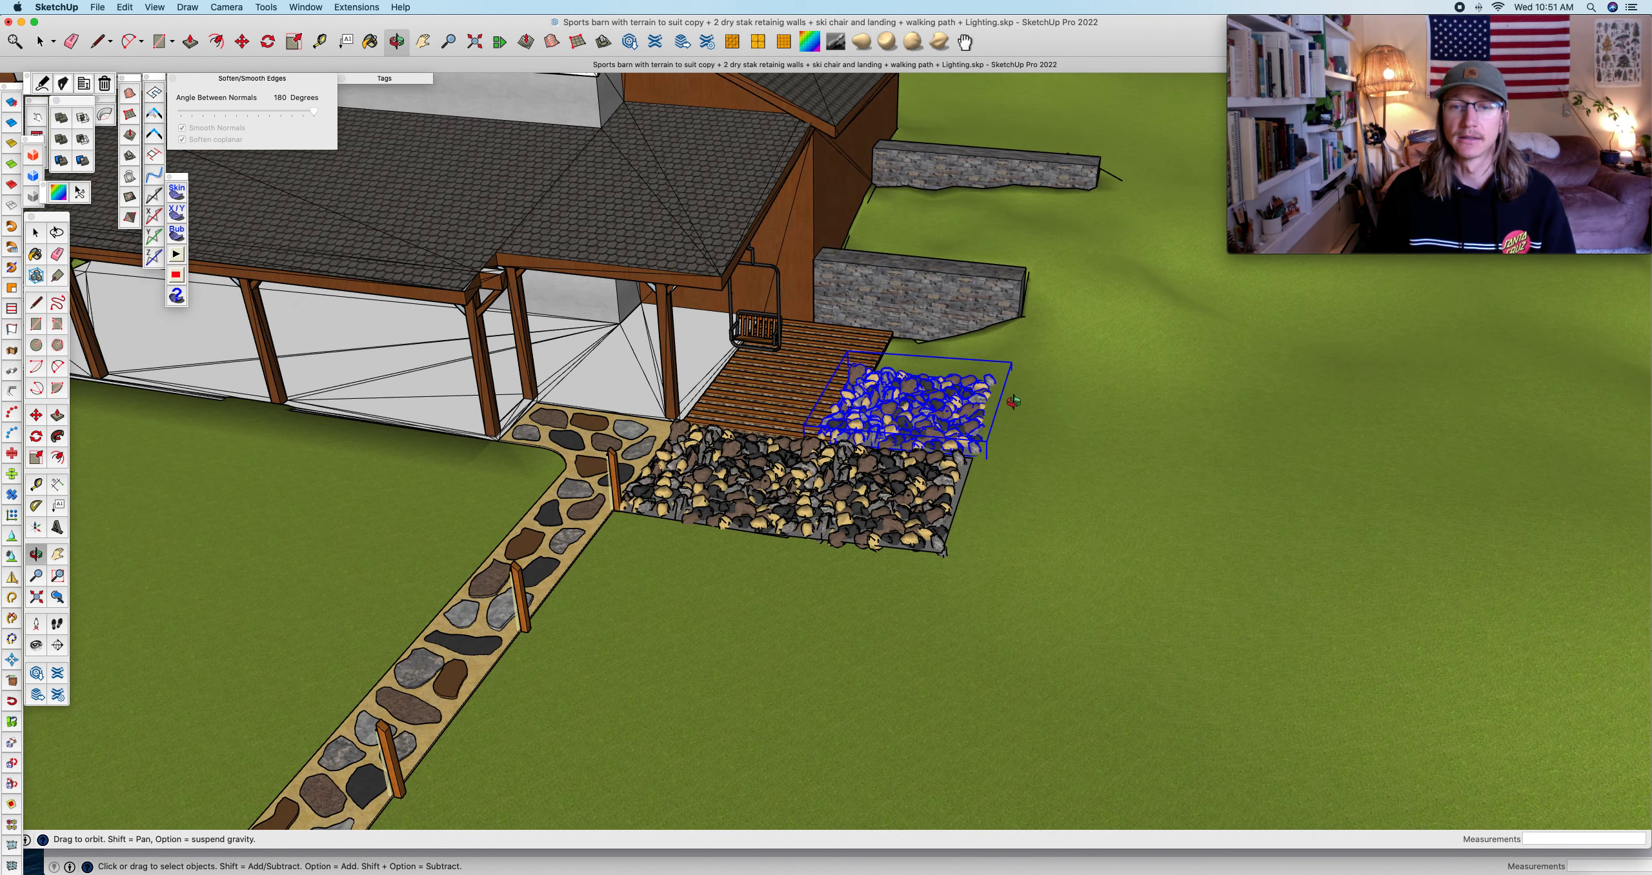
scroll(964, 378, "up", 3)
left_click_drag(964, 378, 973, 402)
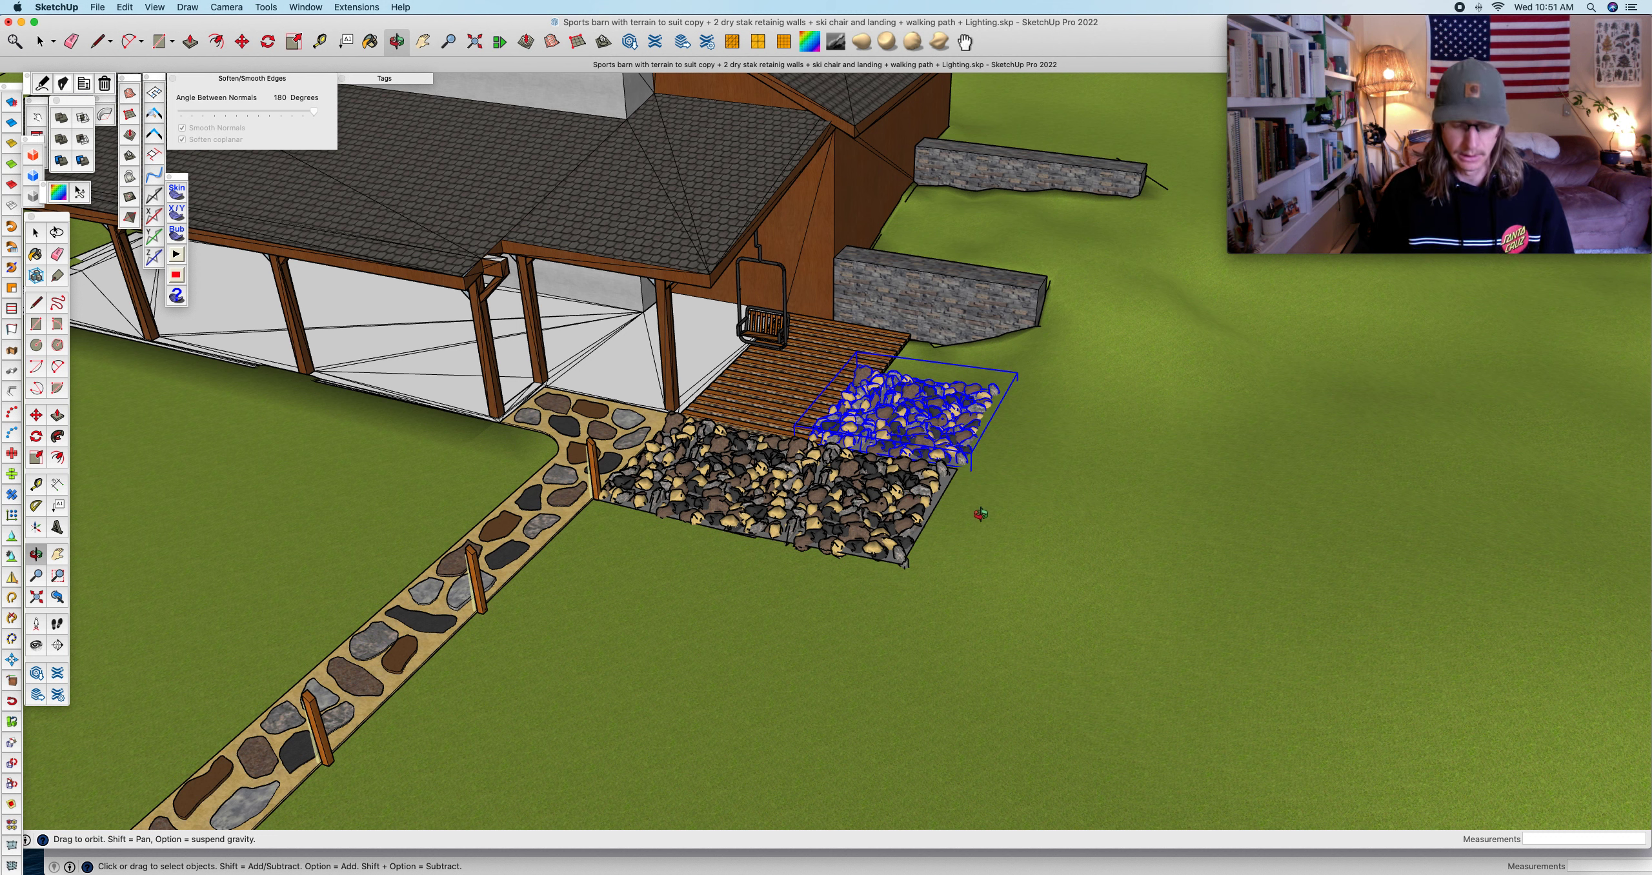
key("space")
left_click(916, 436, "shift")
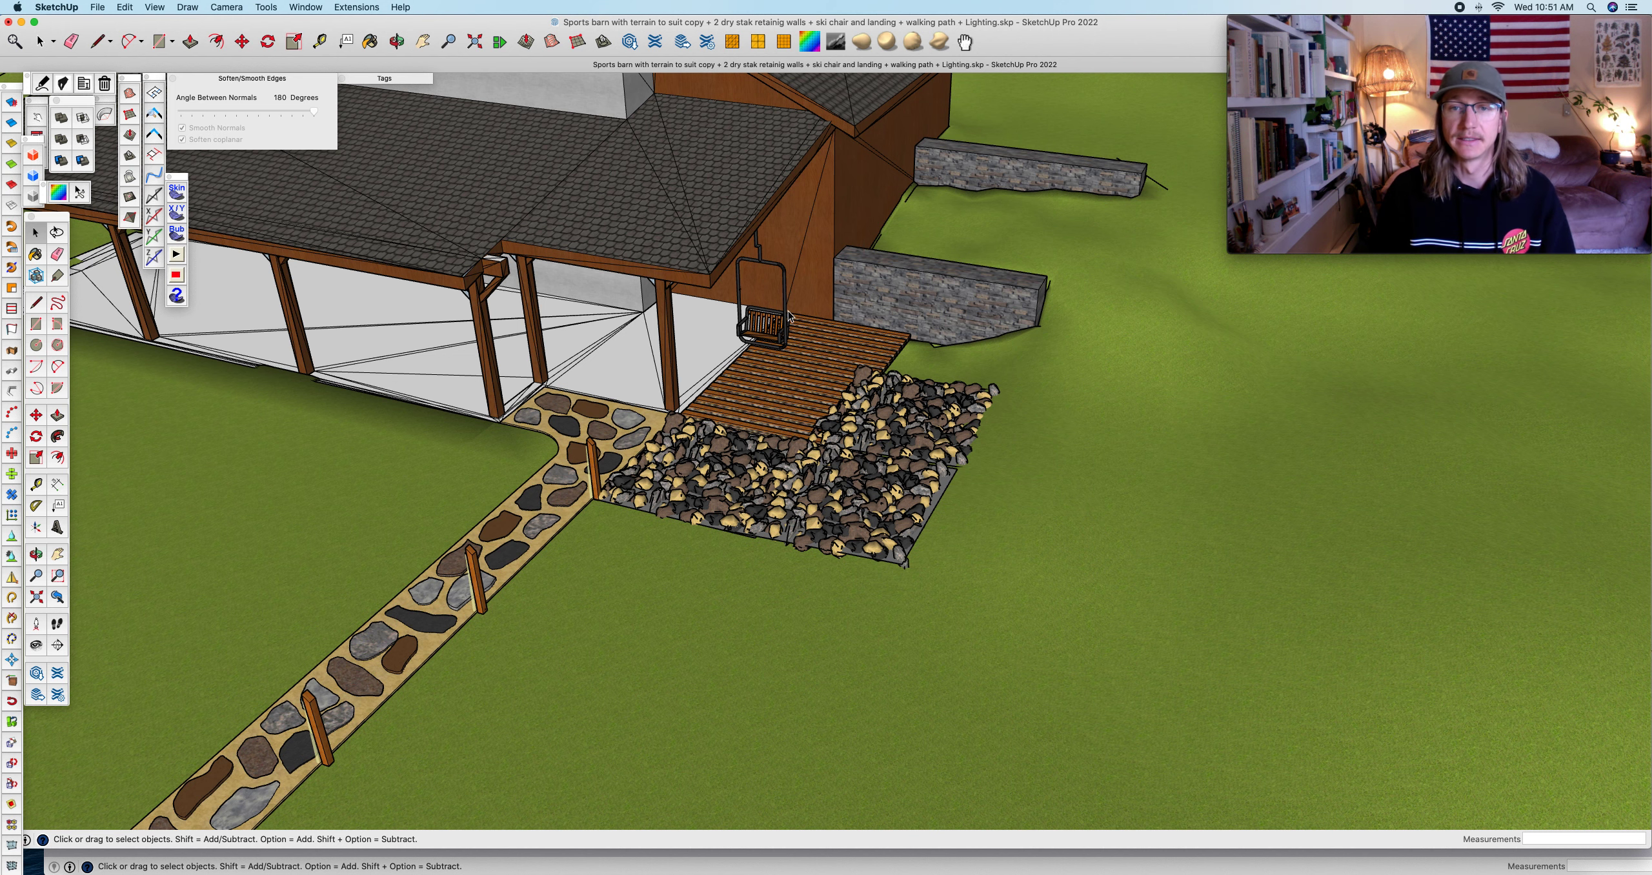
- Expand the tag list and show the hidden Mid and Top tags in the BF folder
scroll(788, 316, "down", 2)
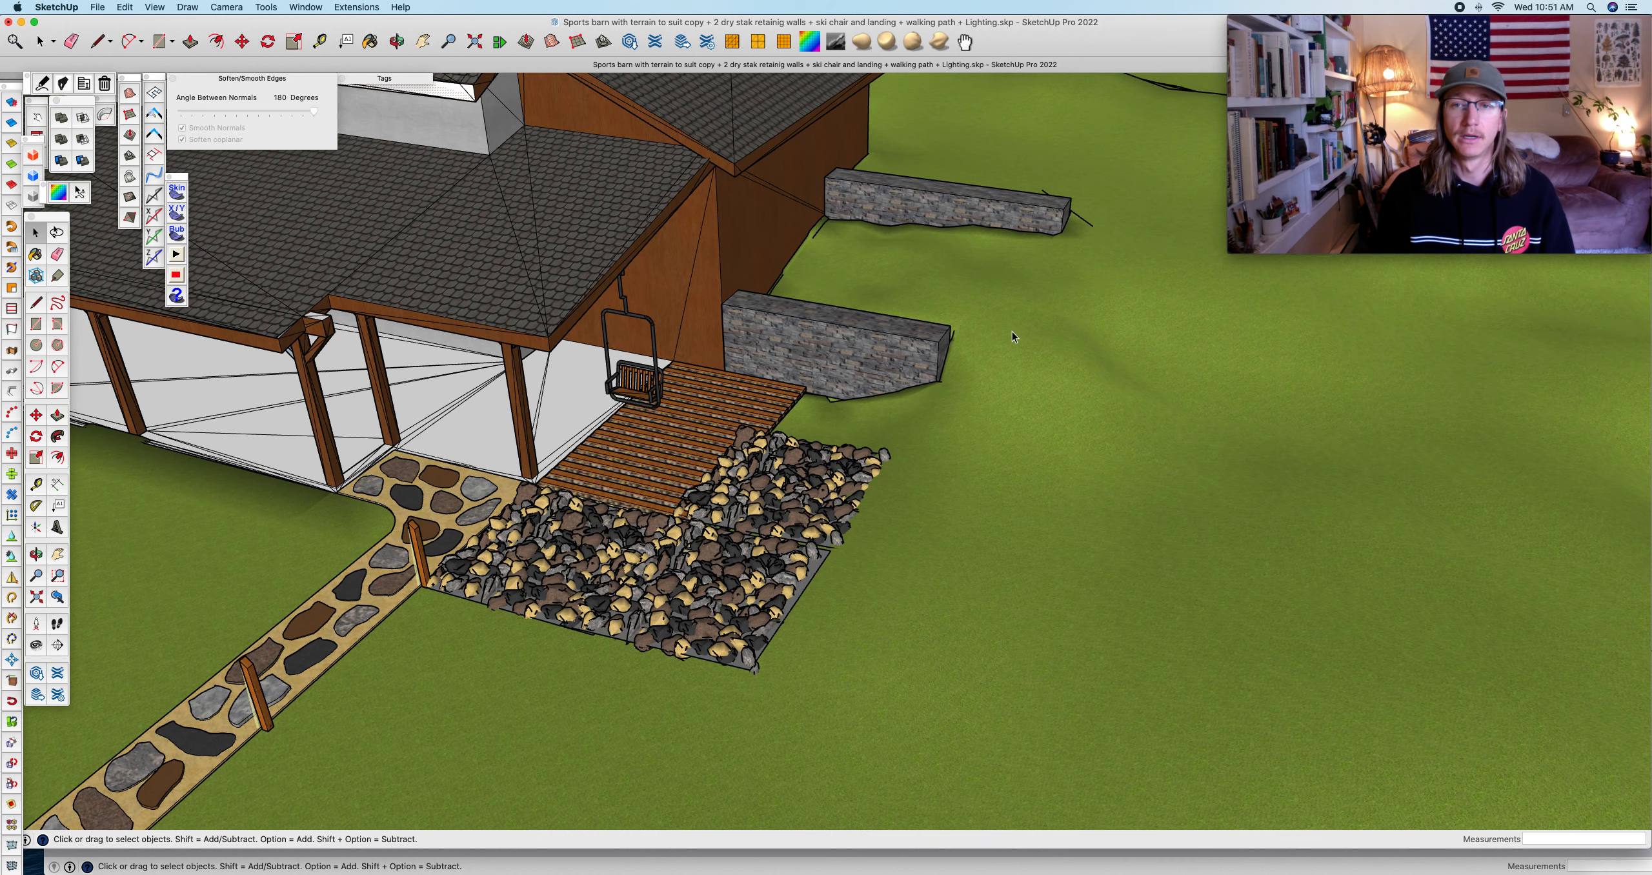
scroll(1027, 278, "down", 5)
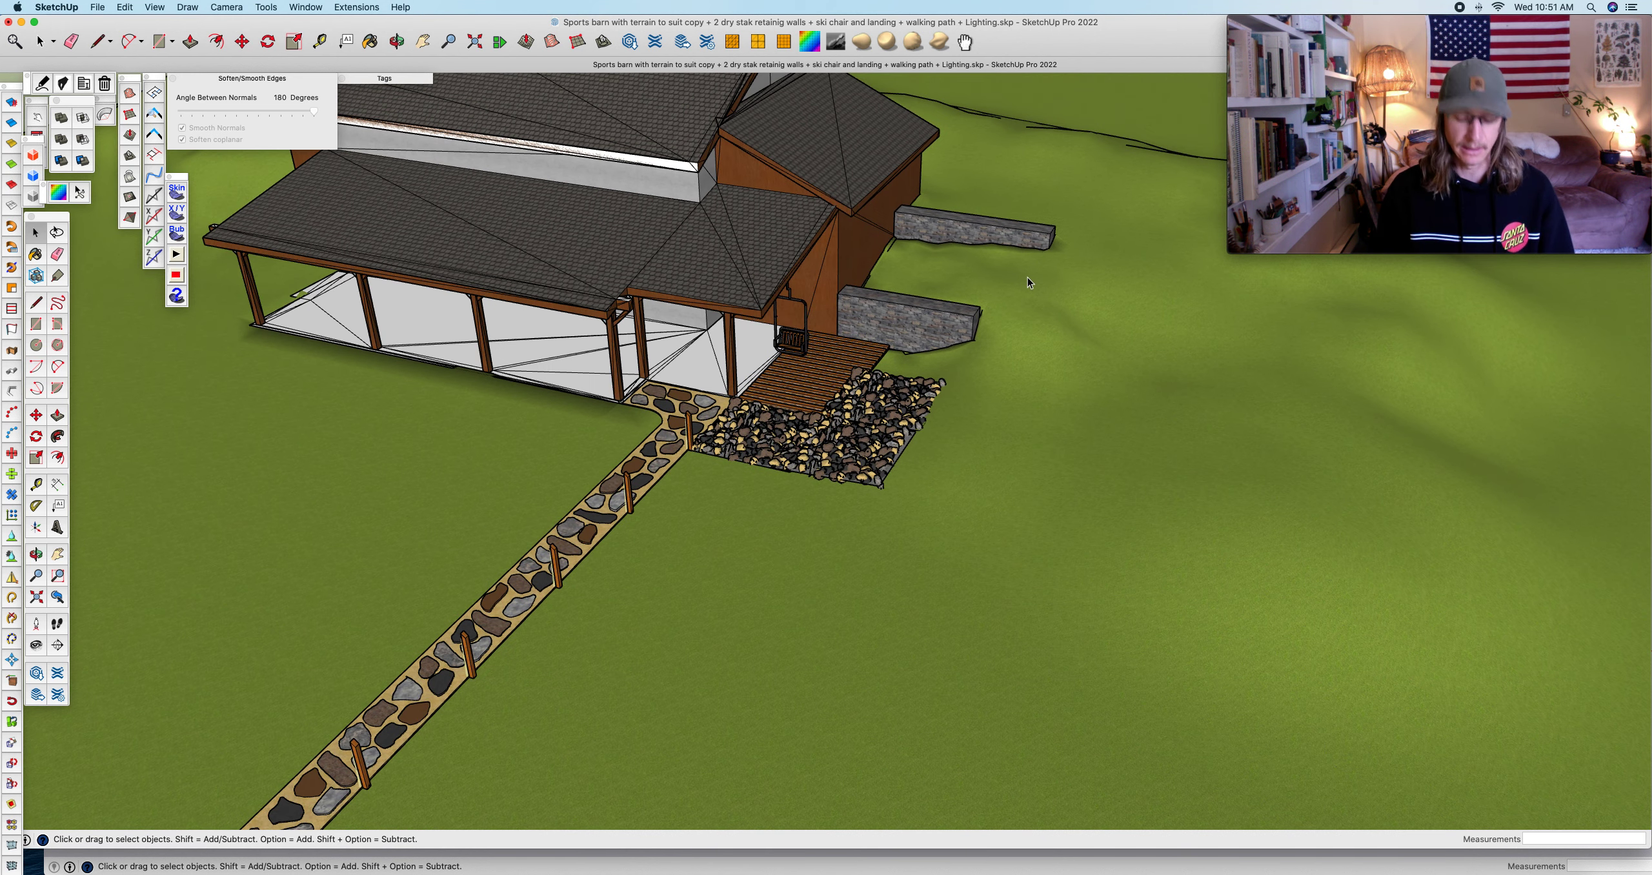
key("h")
left_click_drag(1030, 276, 896, 414)
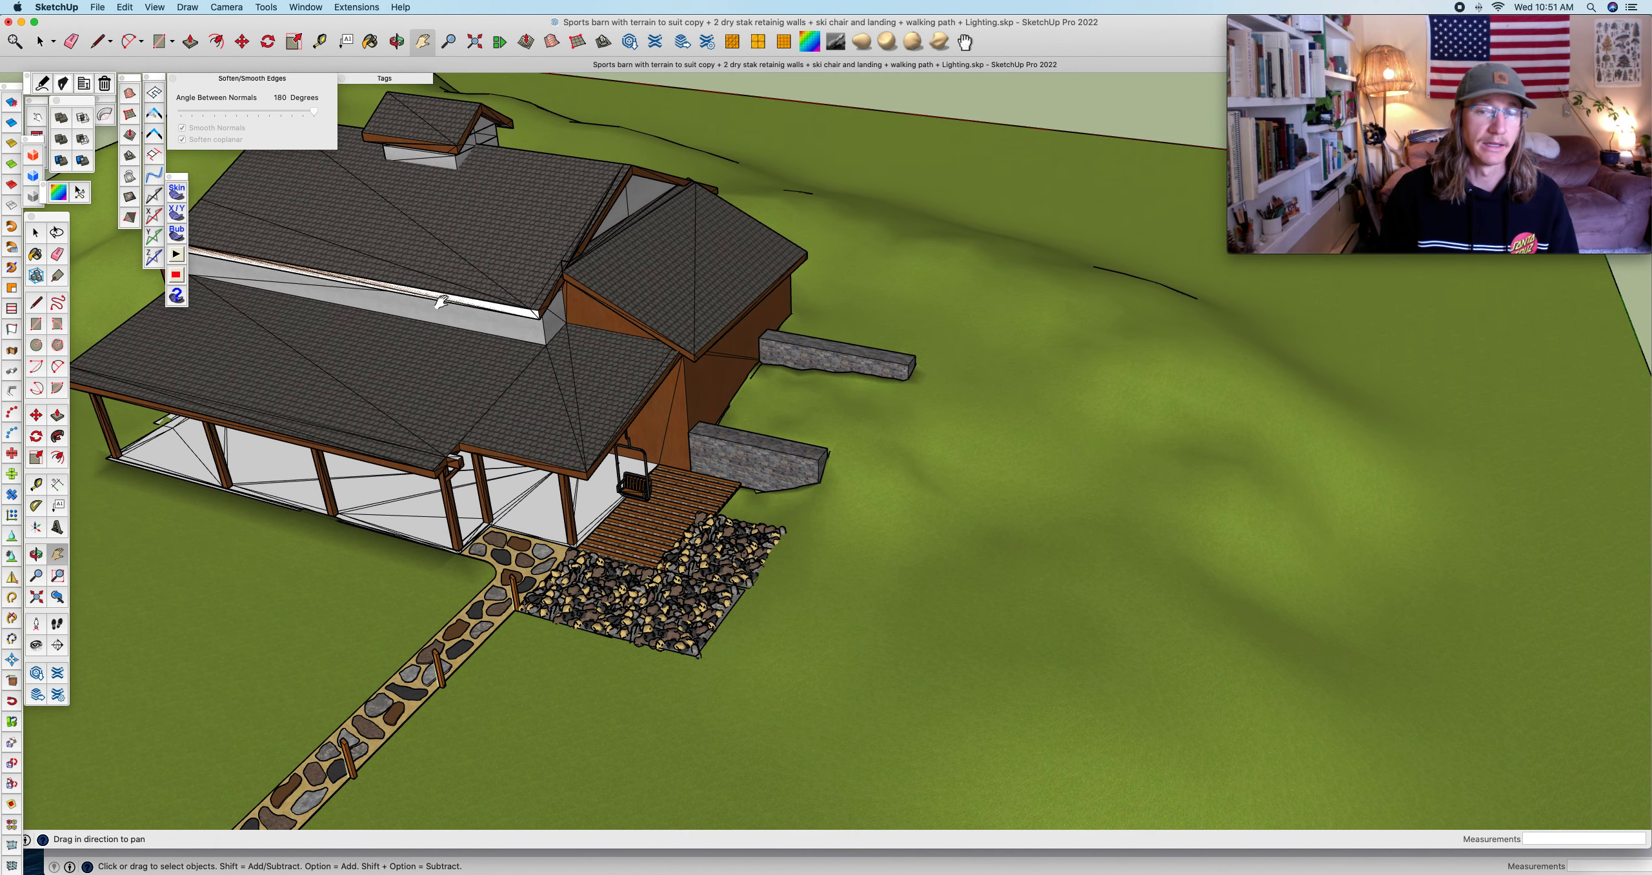
key("o")
left_click_drag(988, 461, 968, 428)
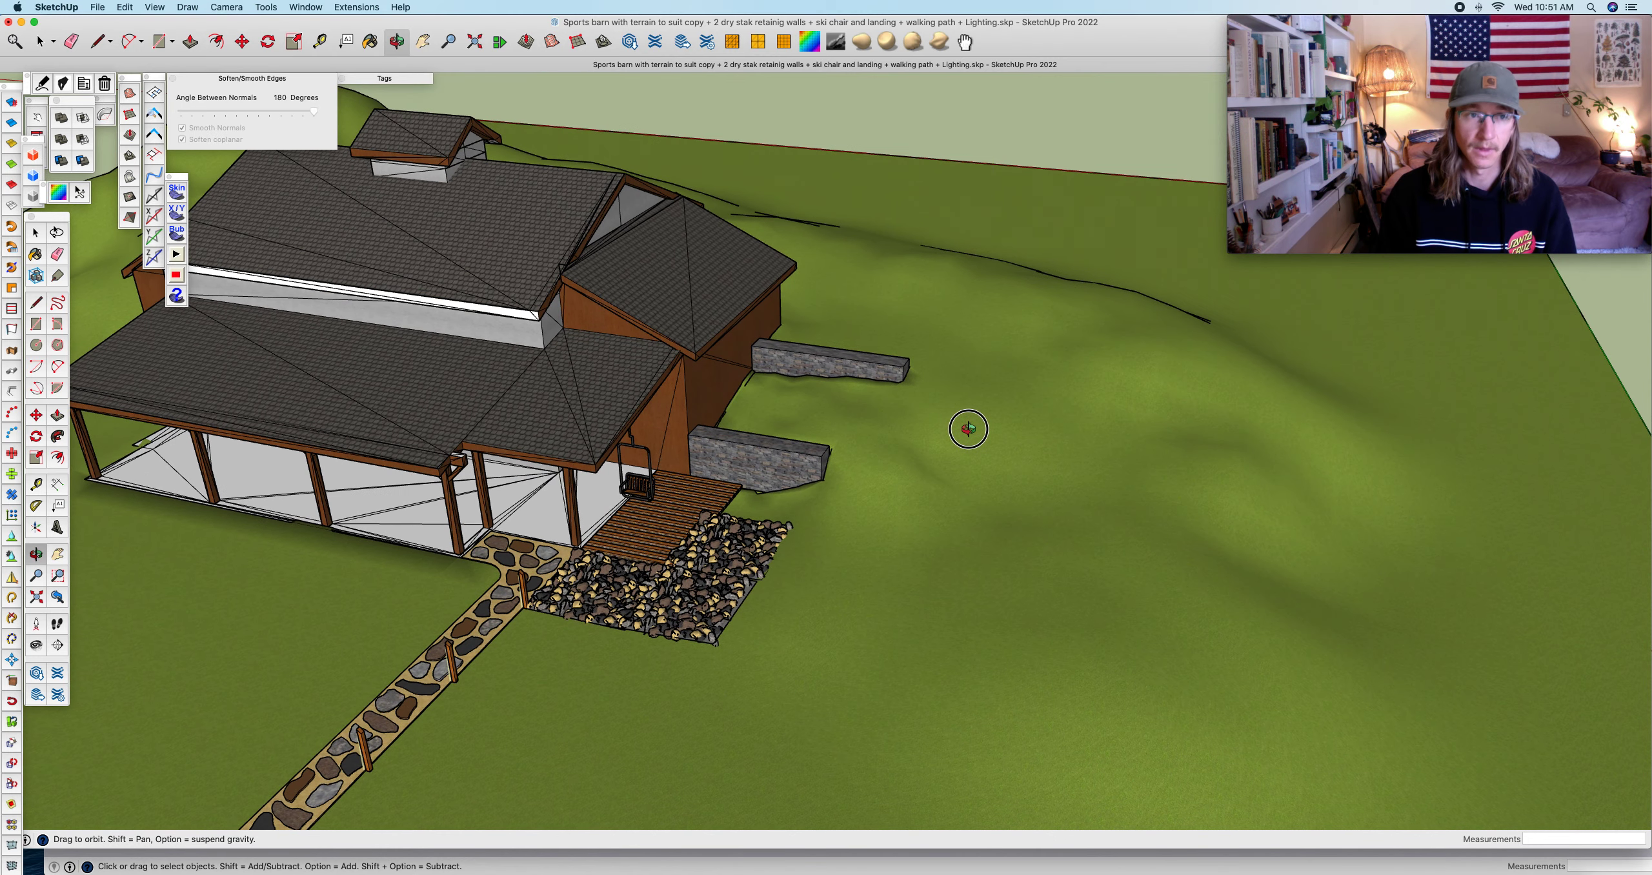
left_click(371, 79)
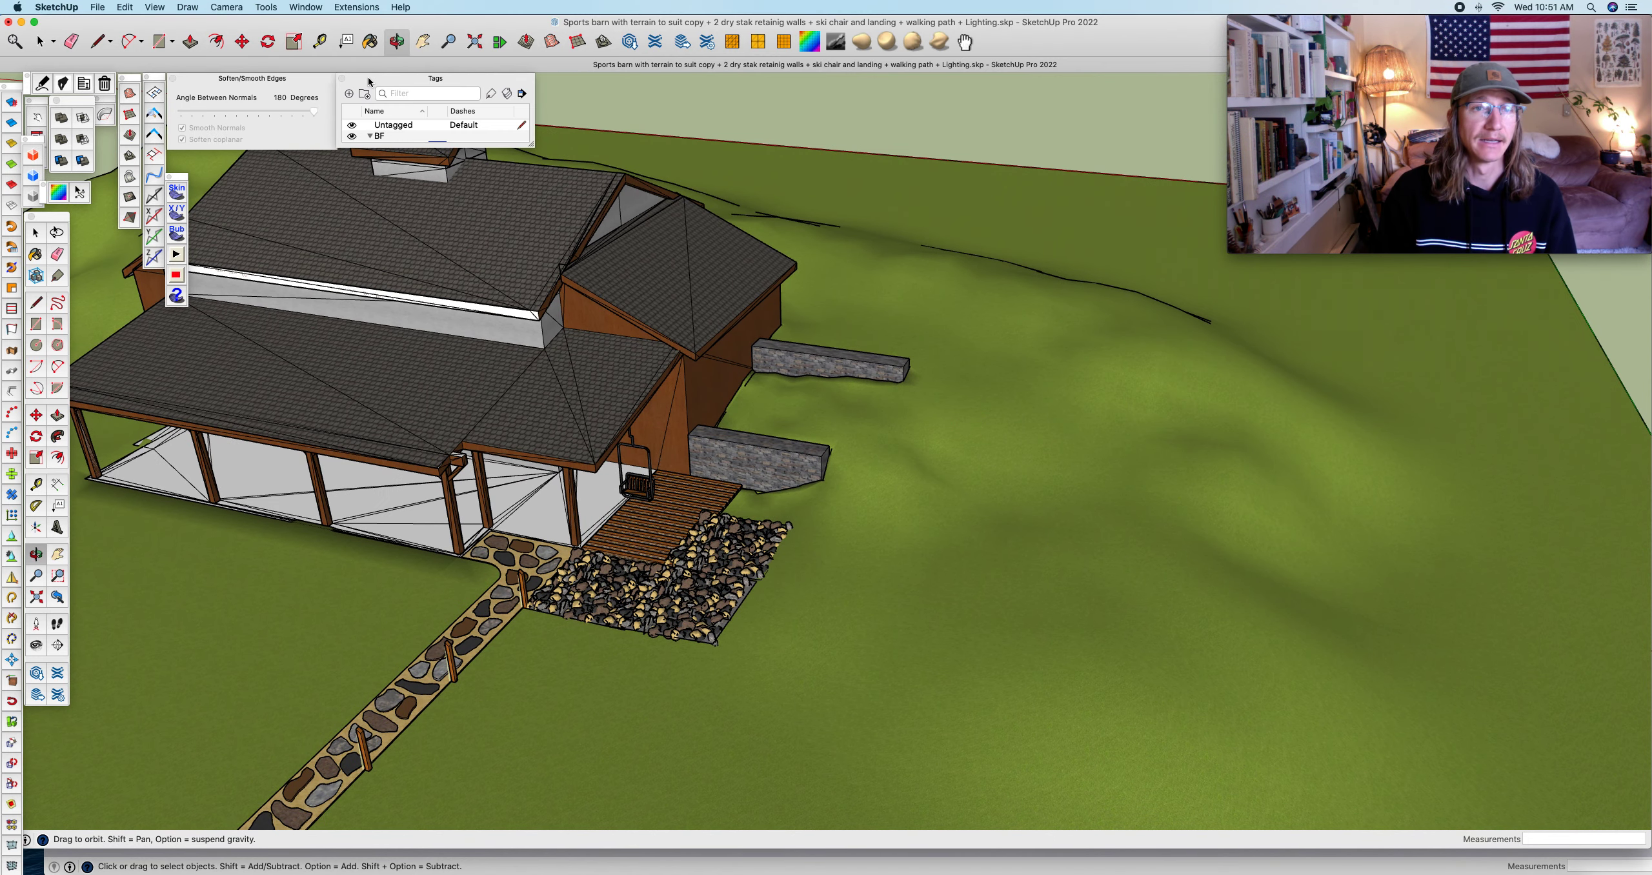
scroll(394, 126, "down", 3)
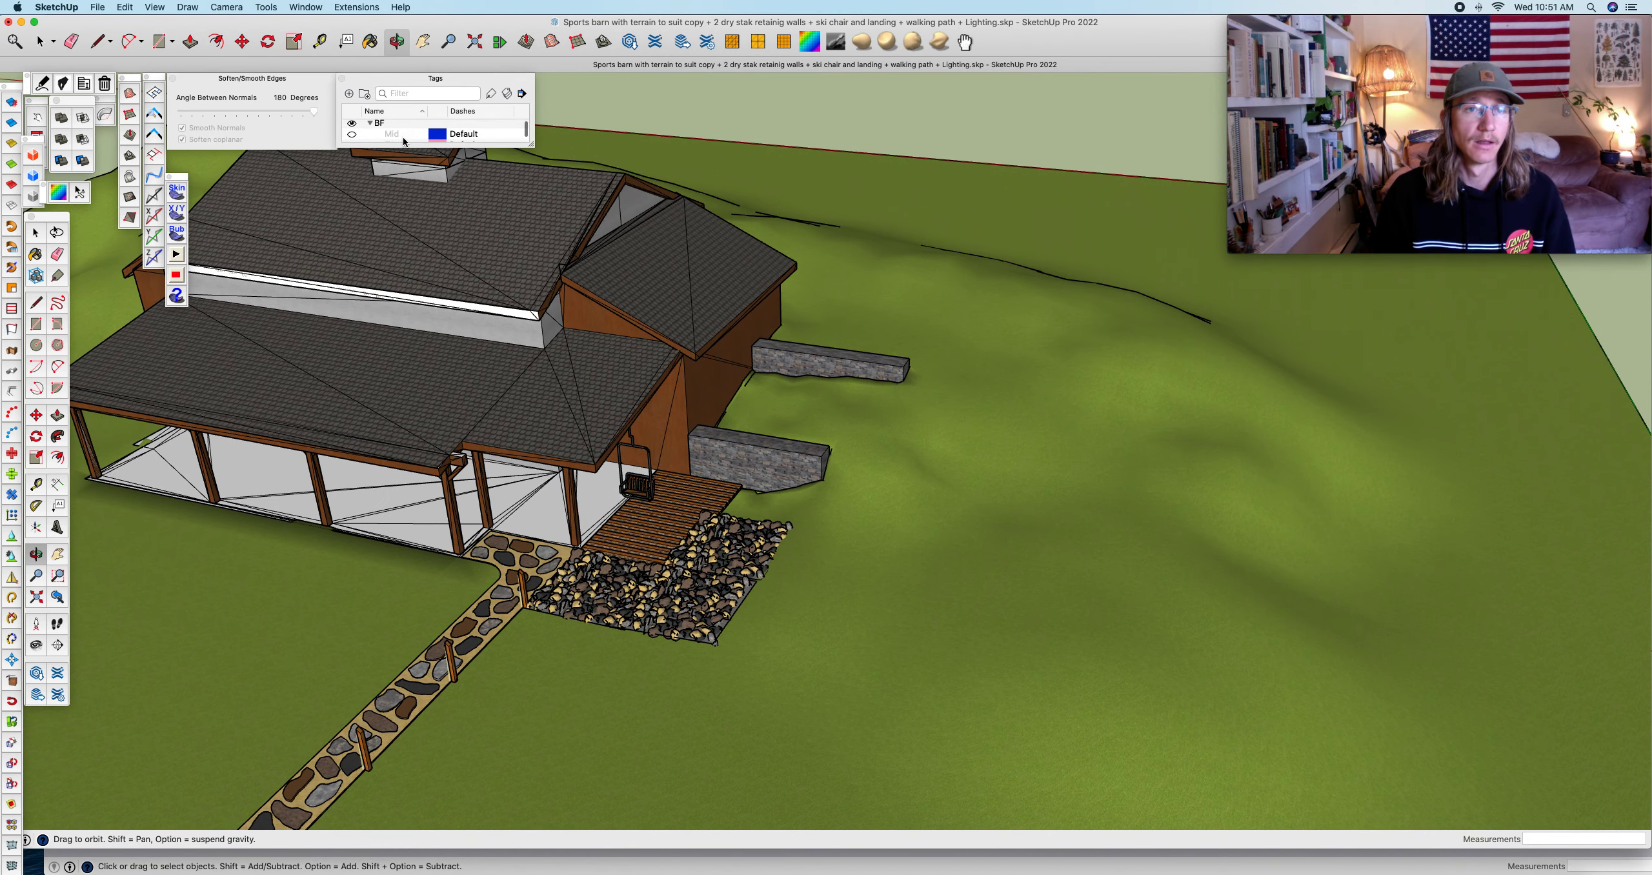
left_click(351, 128)
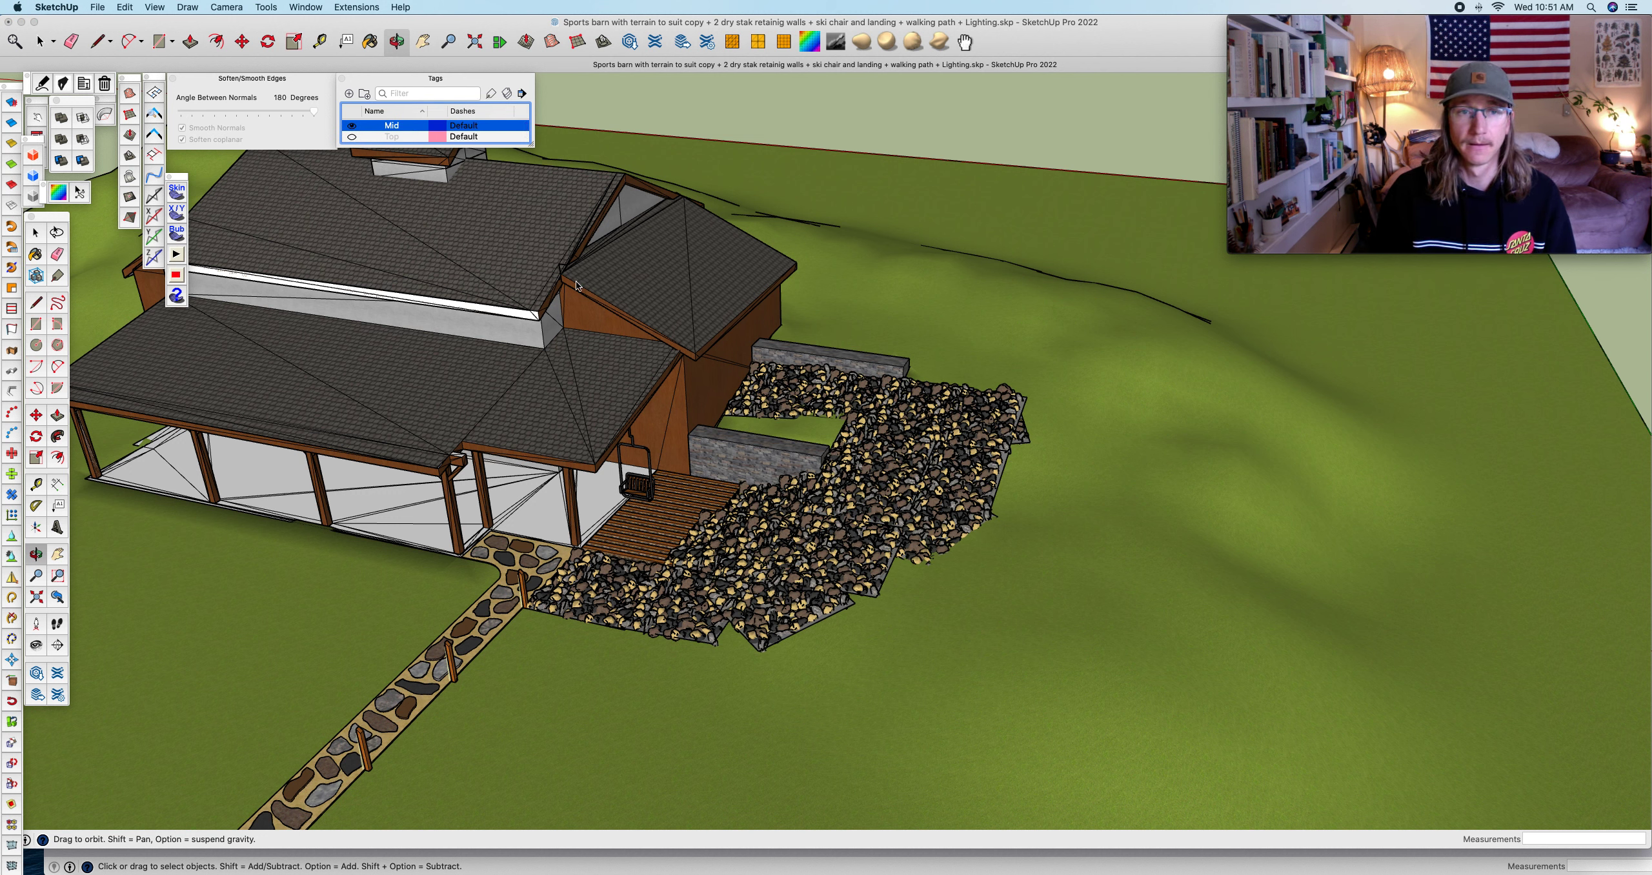
left_click(352, 137)
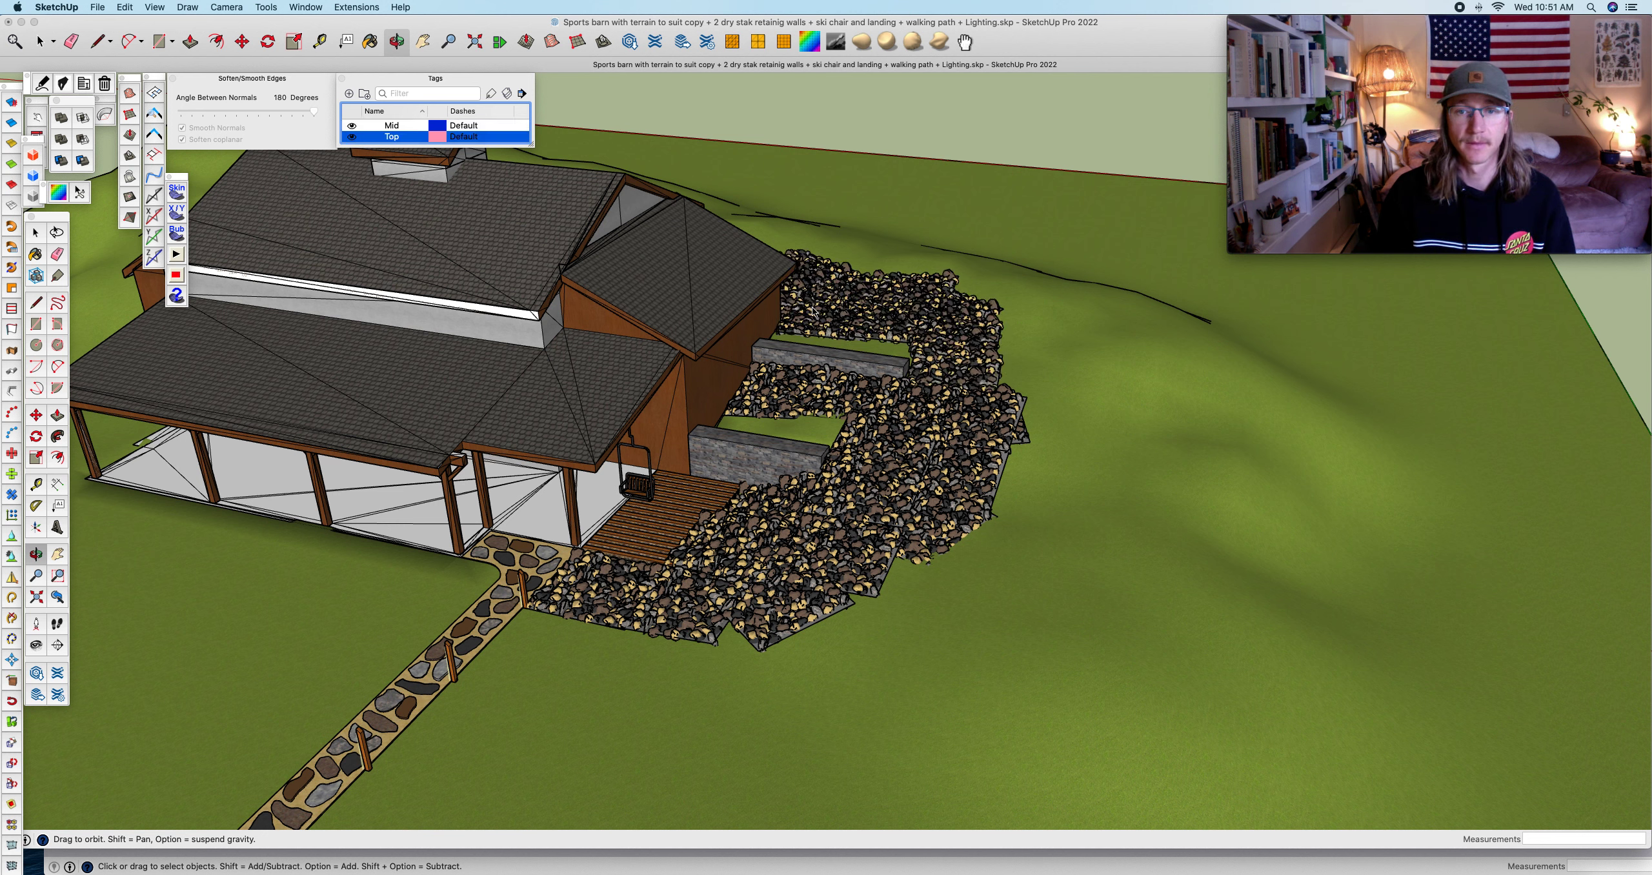
- Examine the full boulder field around the landing and both retaining walls up close, from overhead and from a distance
left_click(931, 424)
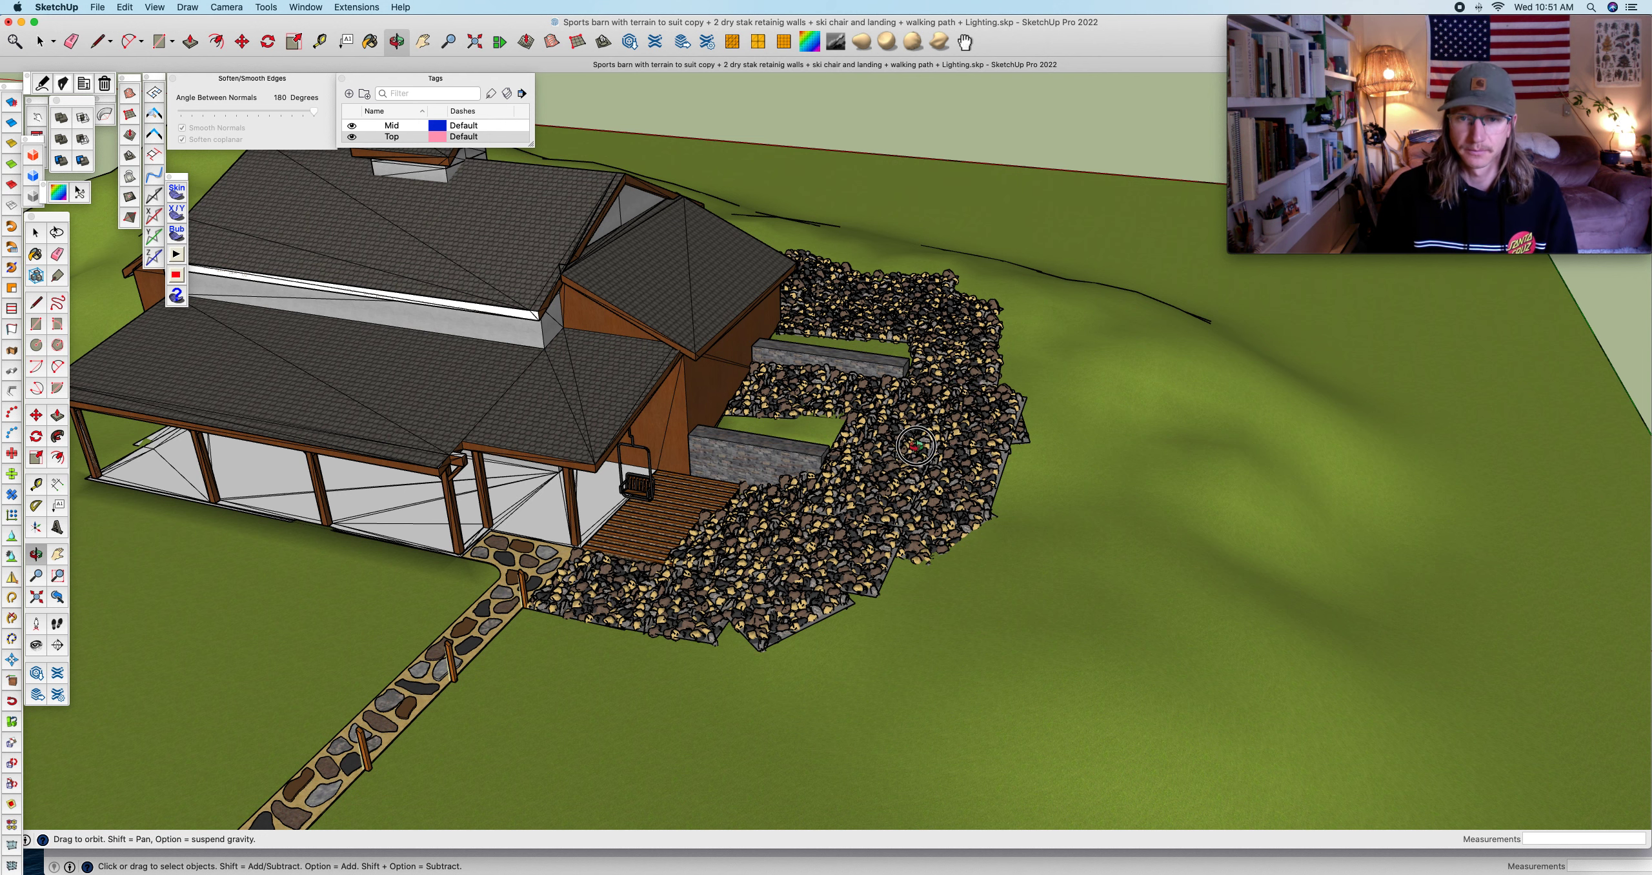
left_click_drag(948, 368, 1087, 406)
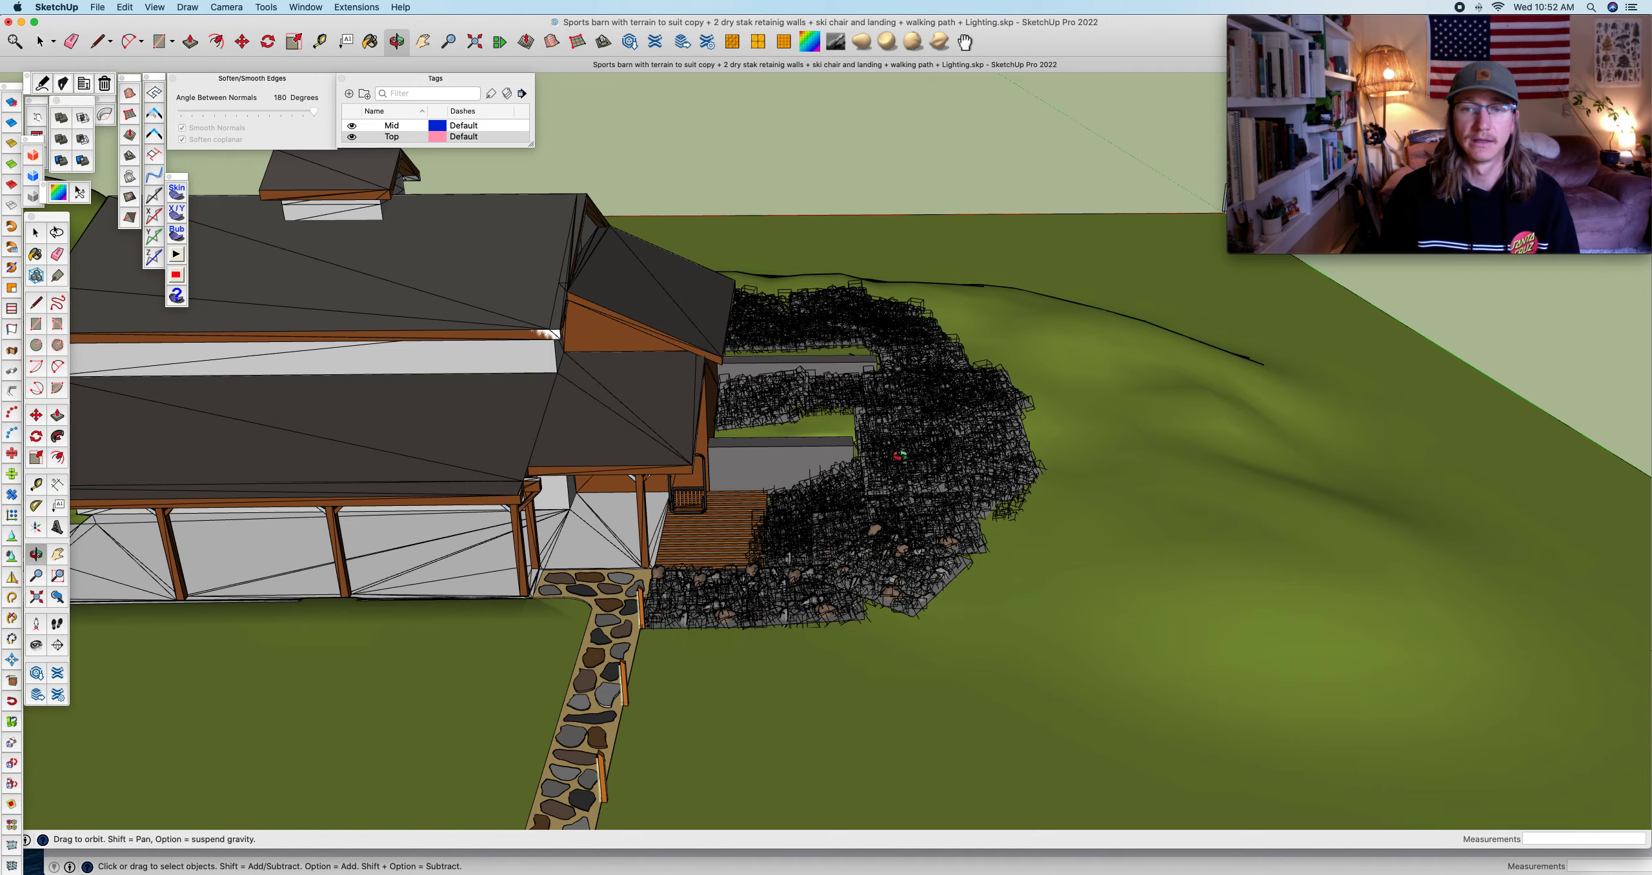
scroll(898, 455, "up", 5)
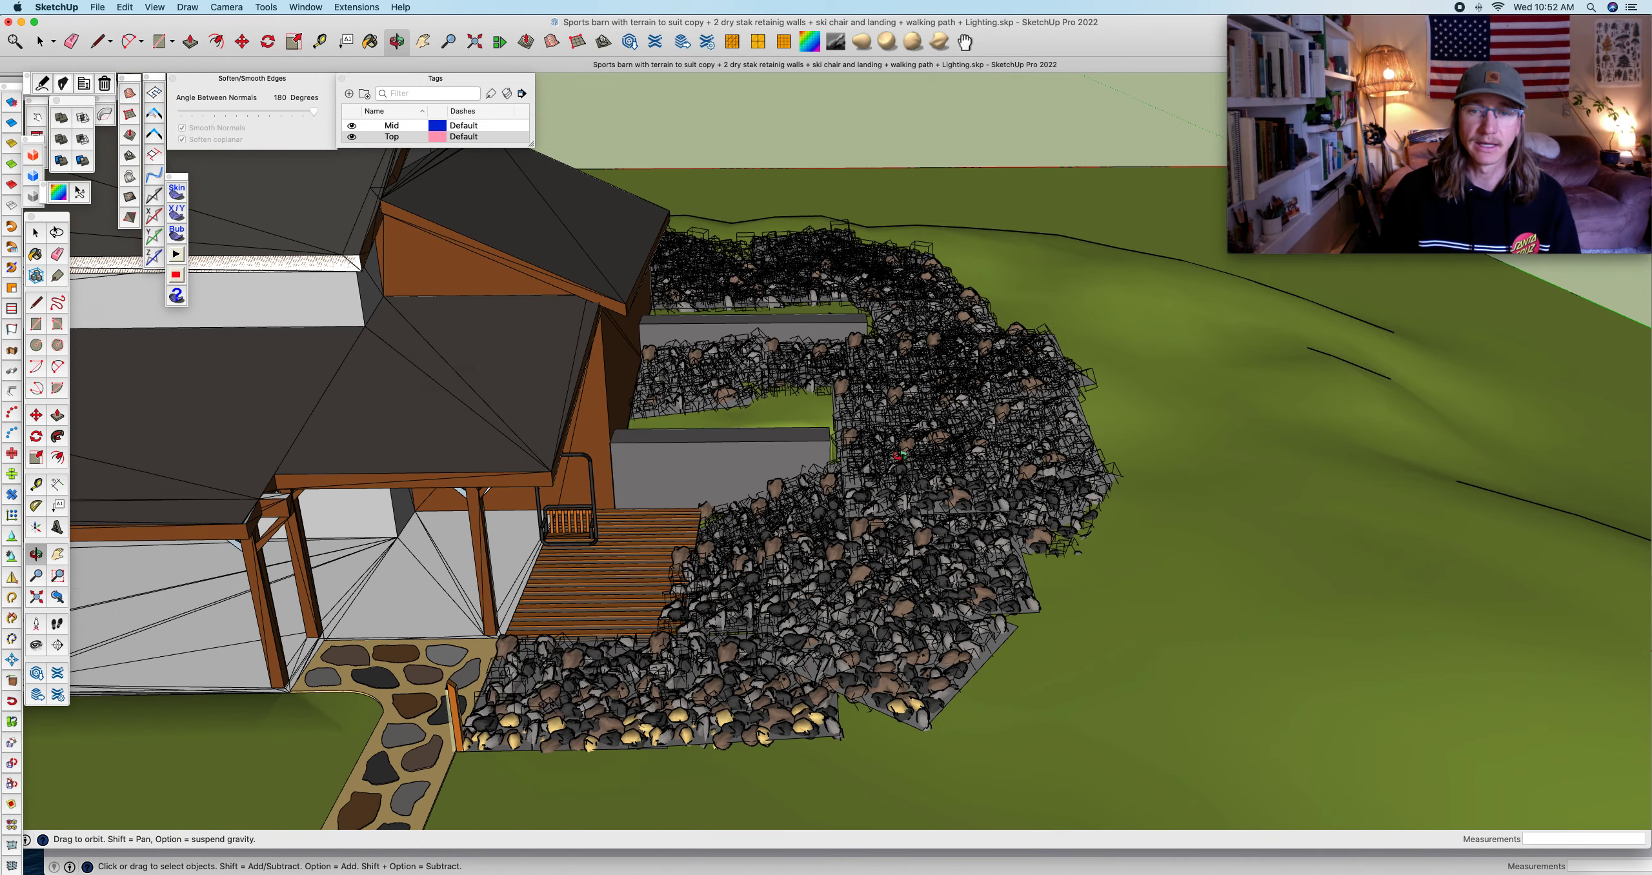
scroll(898, 456, "up", 5)
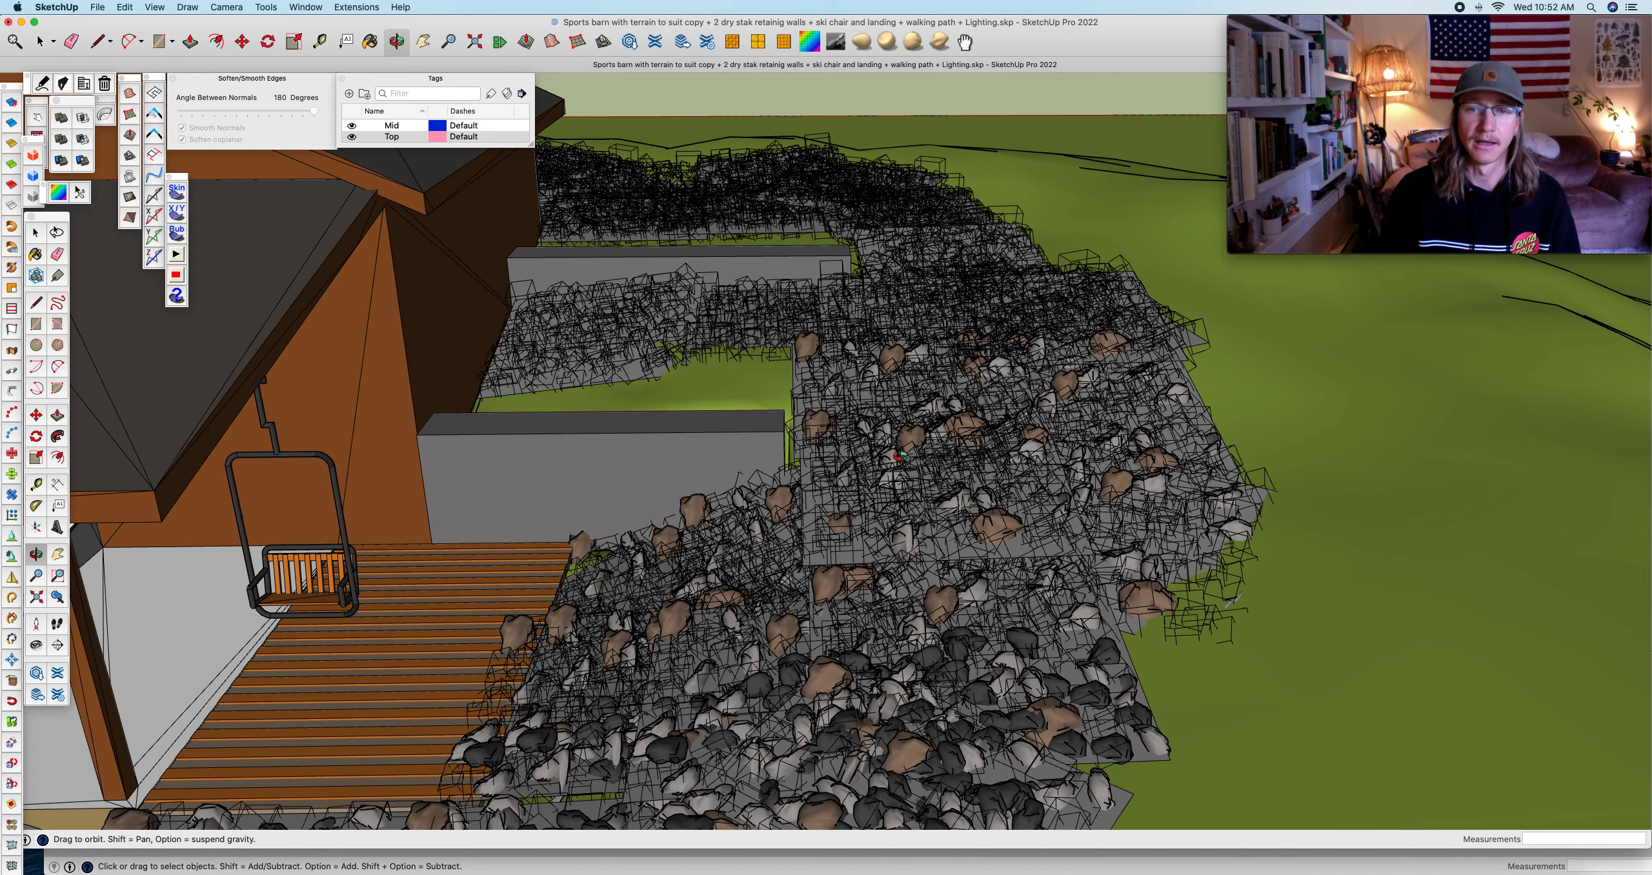
scroll(898, 455, "down", 8)
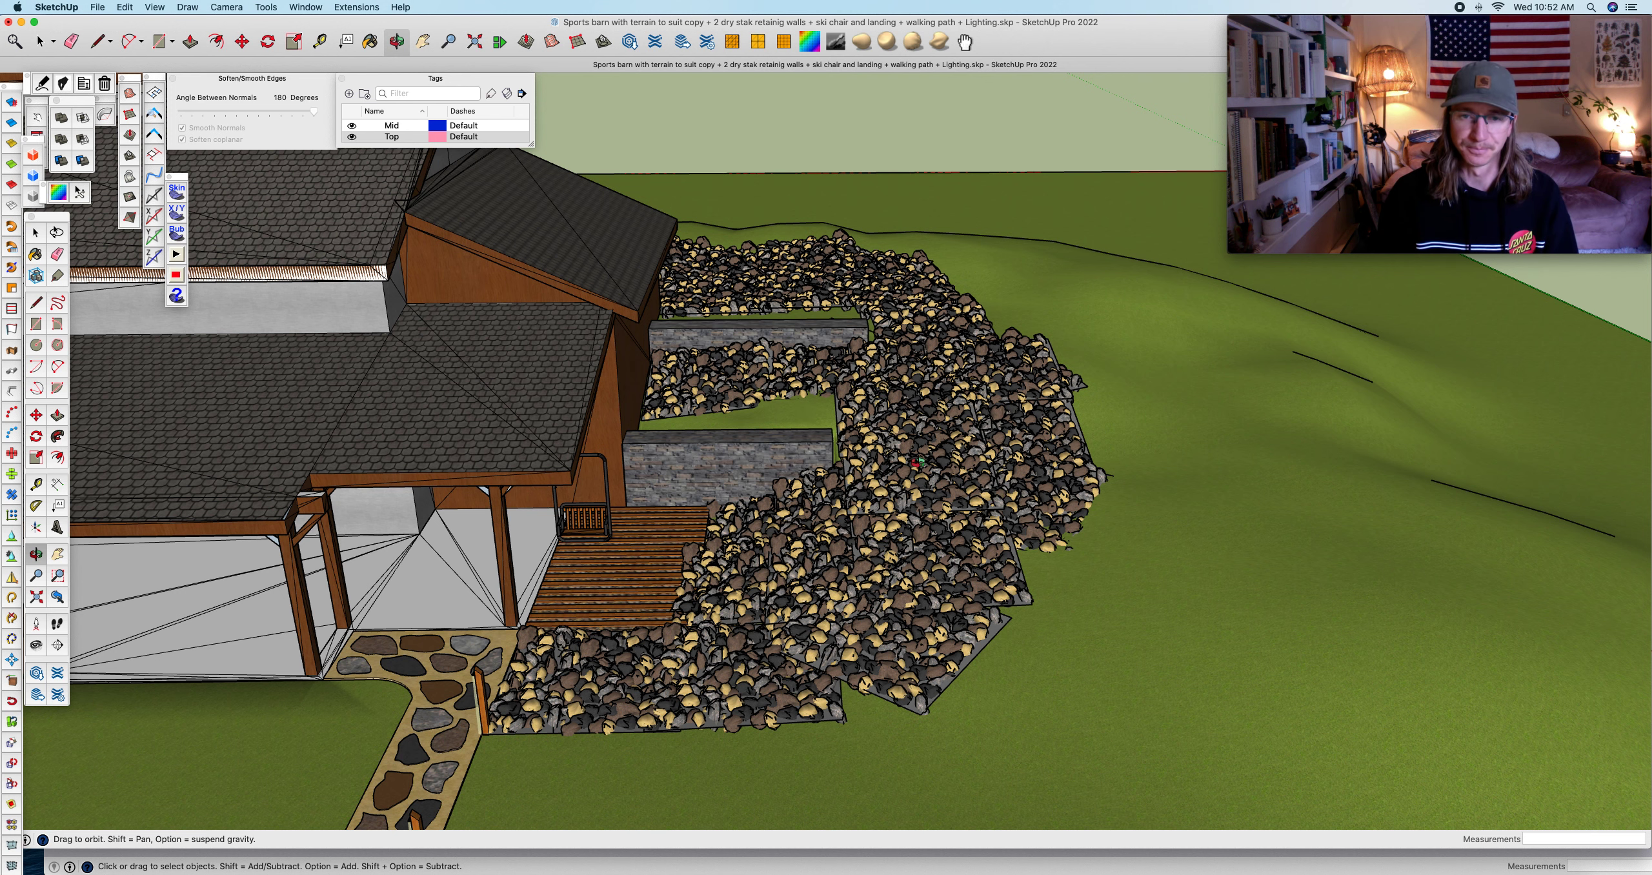
left_click_drag(917, 462, 917, 462)
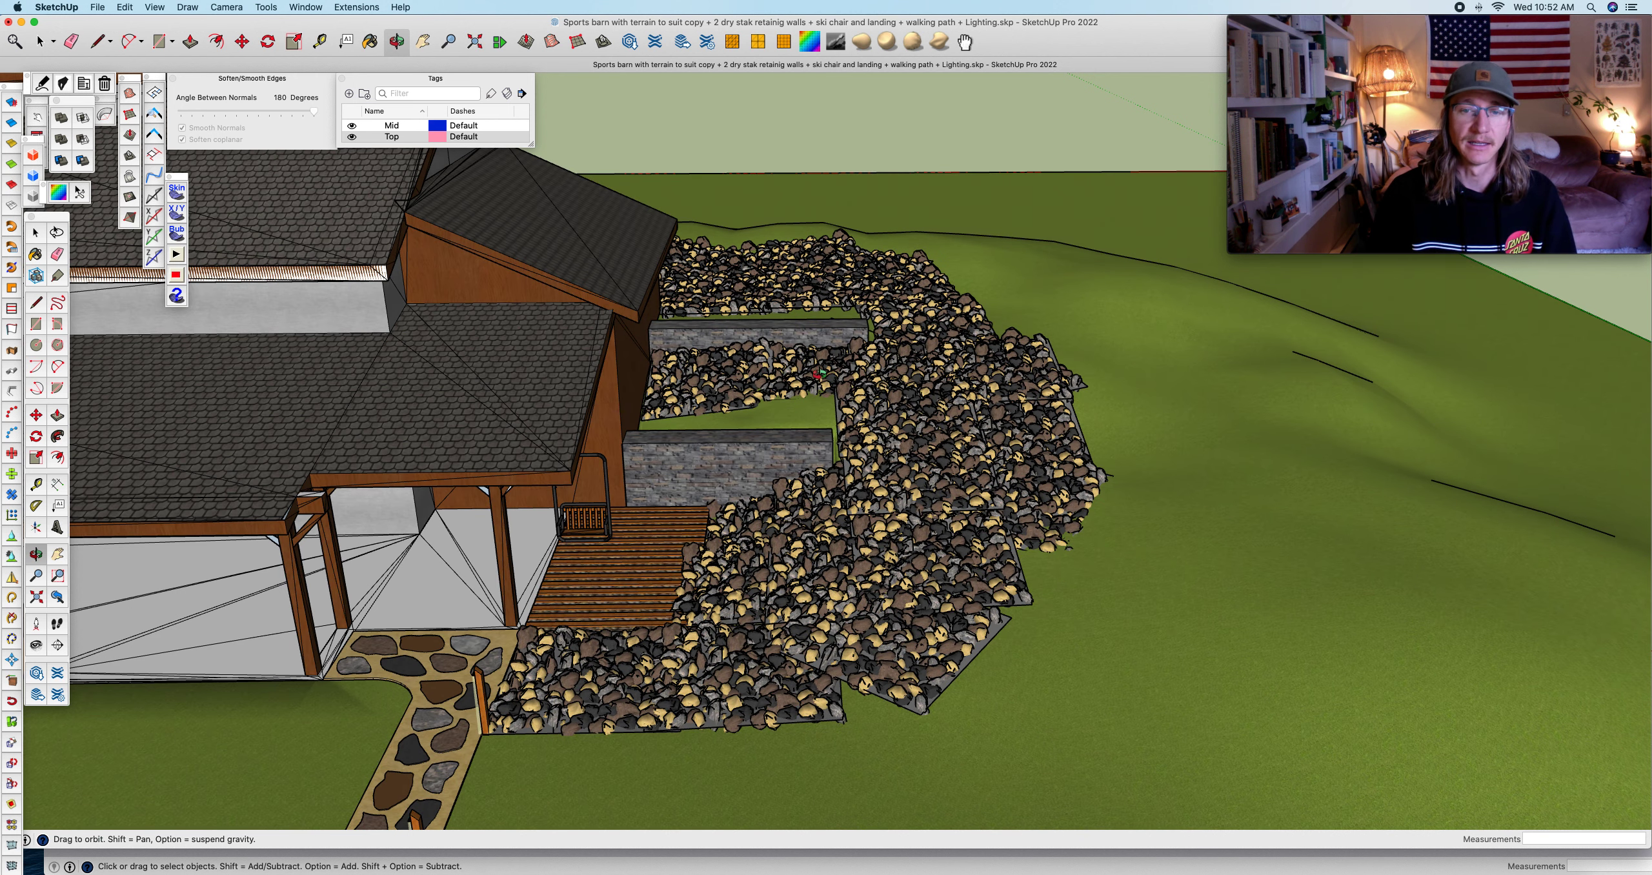
left_click_drag(863, 373, 768, 440)
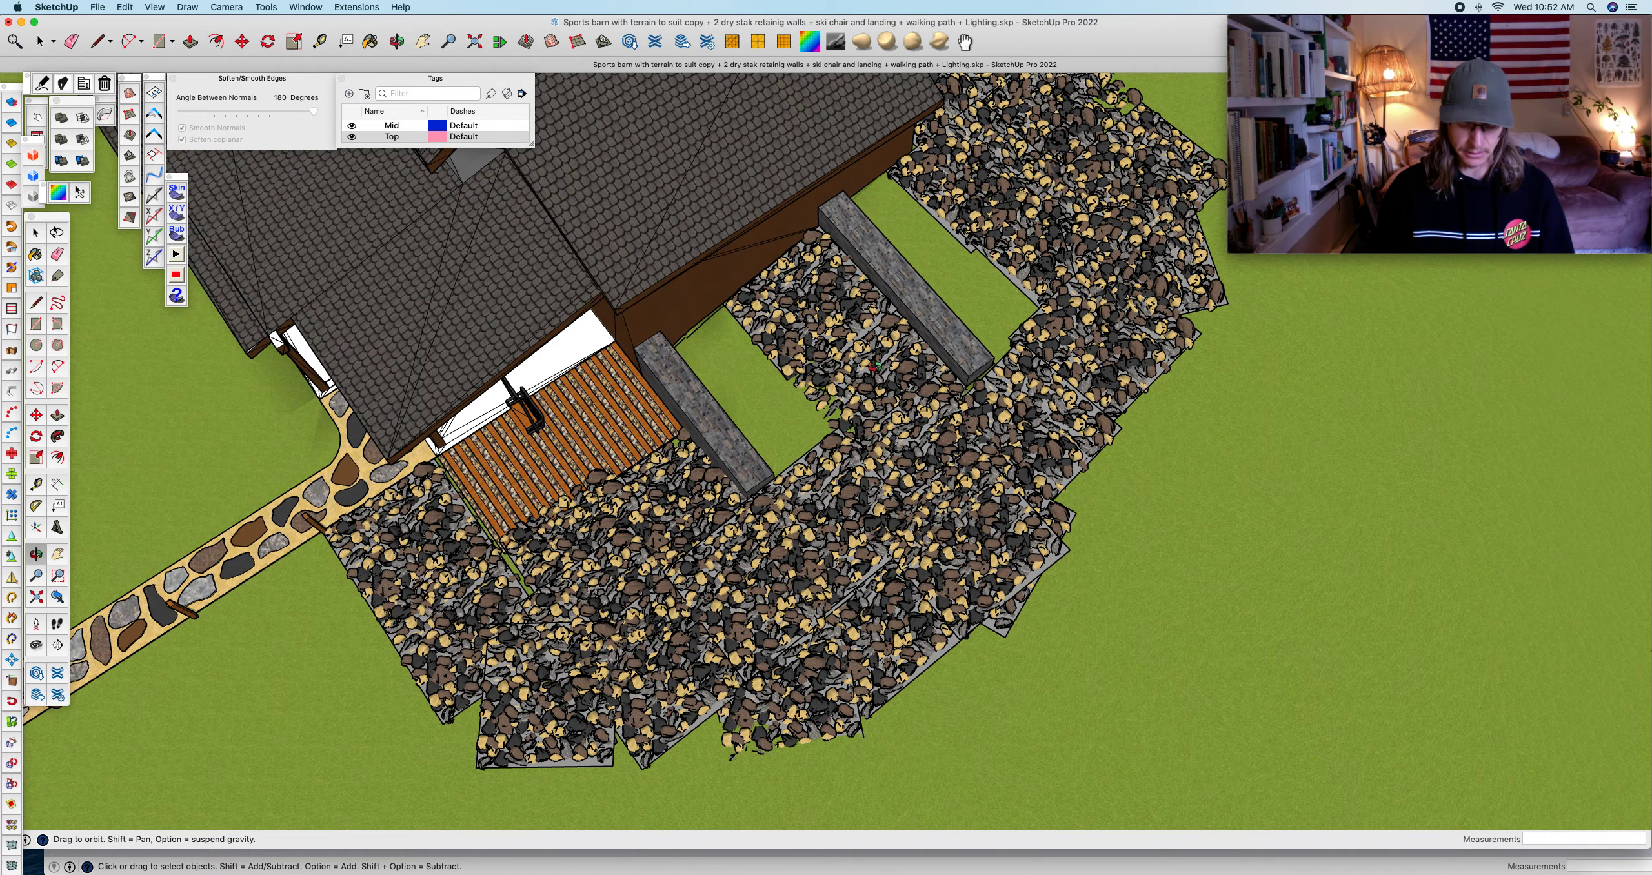
left_click_drag(860, 406, 935, 419)
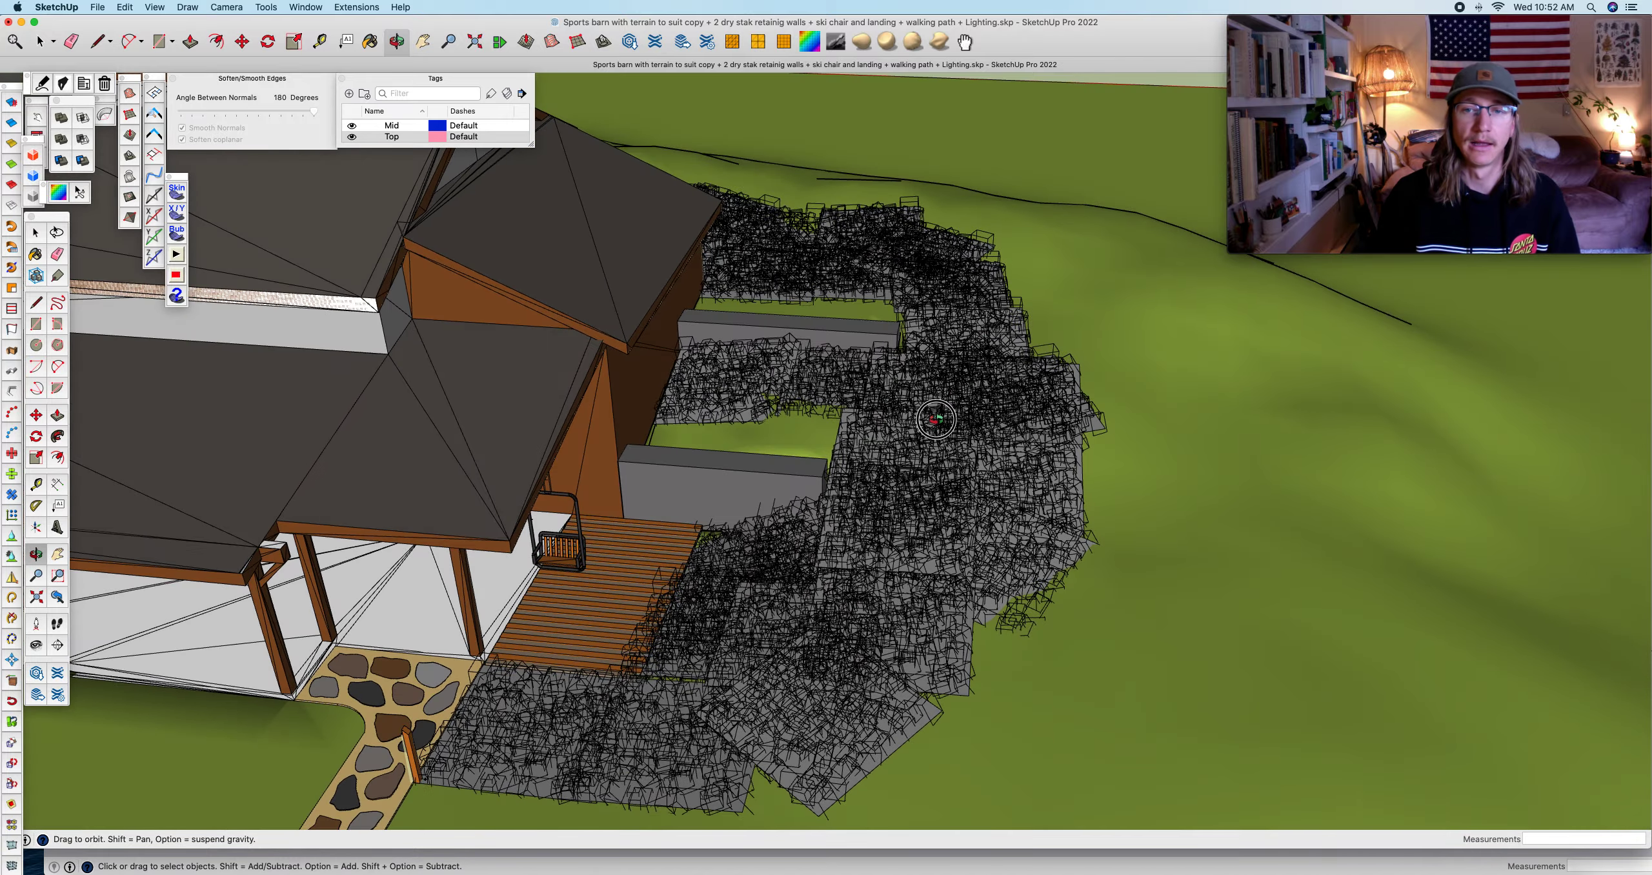
scroll(934, 419, "down", 5)
scroll(890, 145, "down", 3)
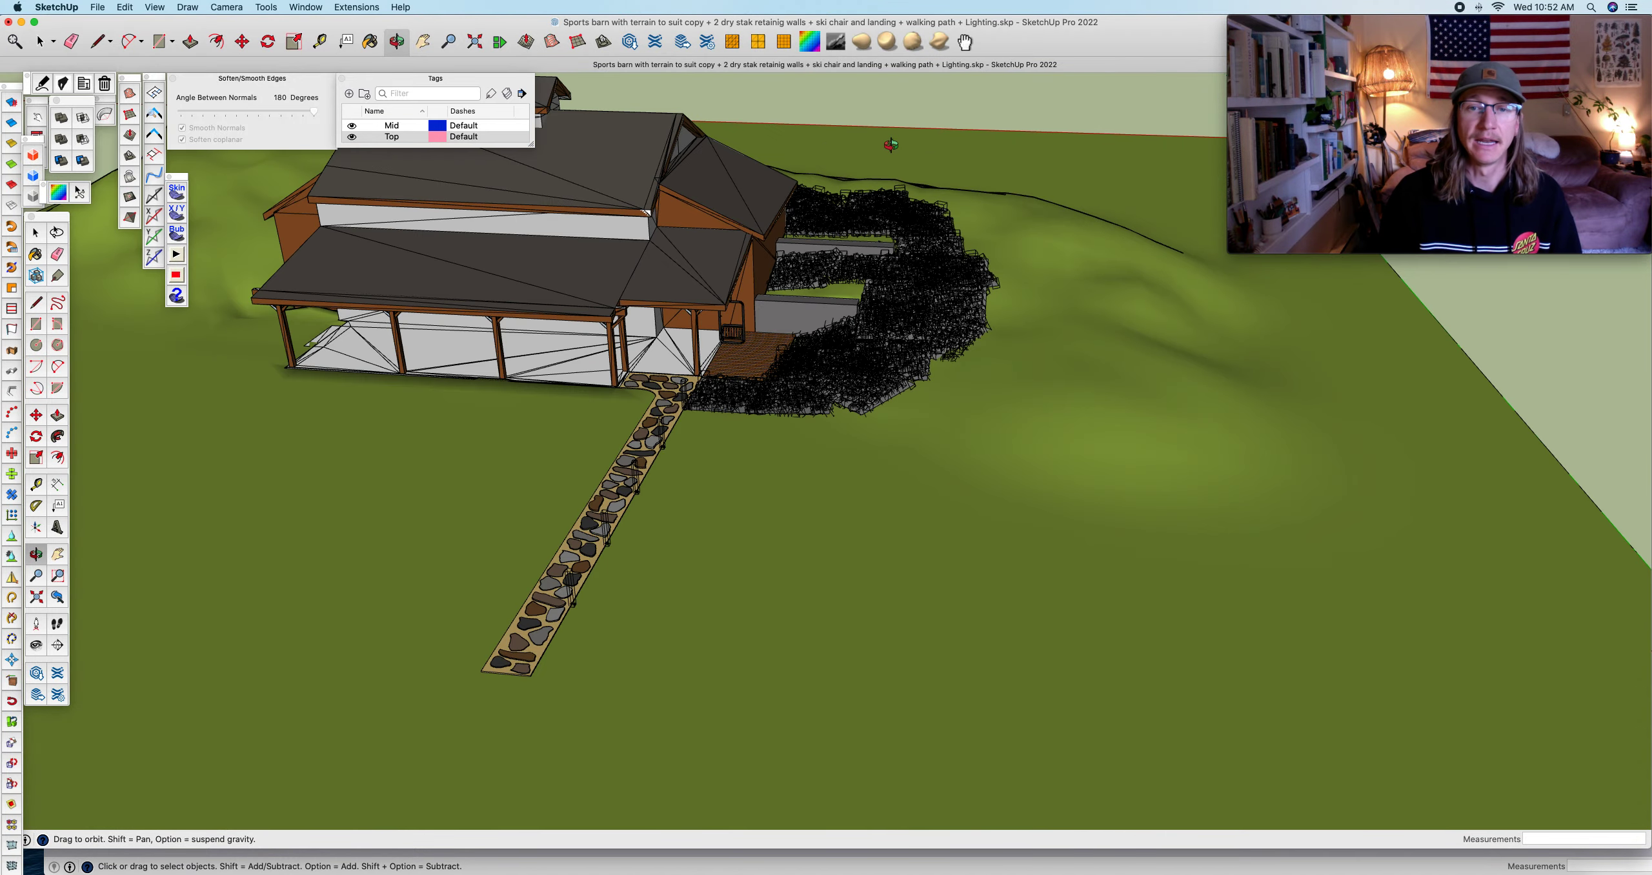
scroll(891, 144, "up", 3)
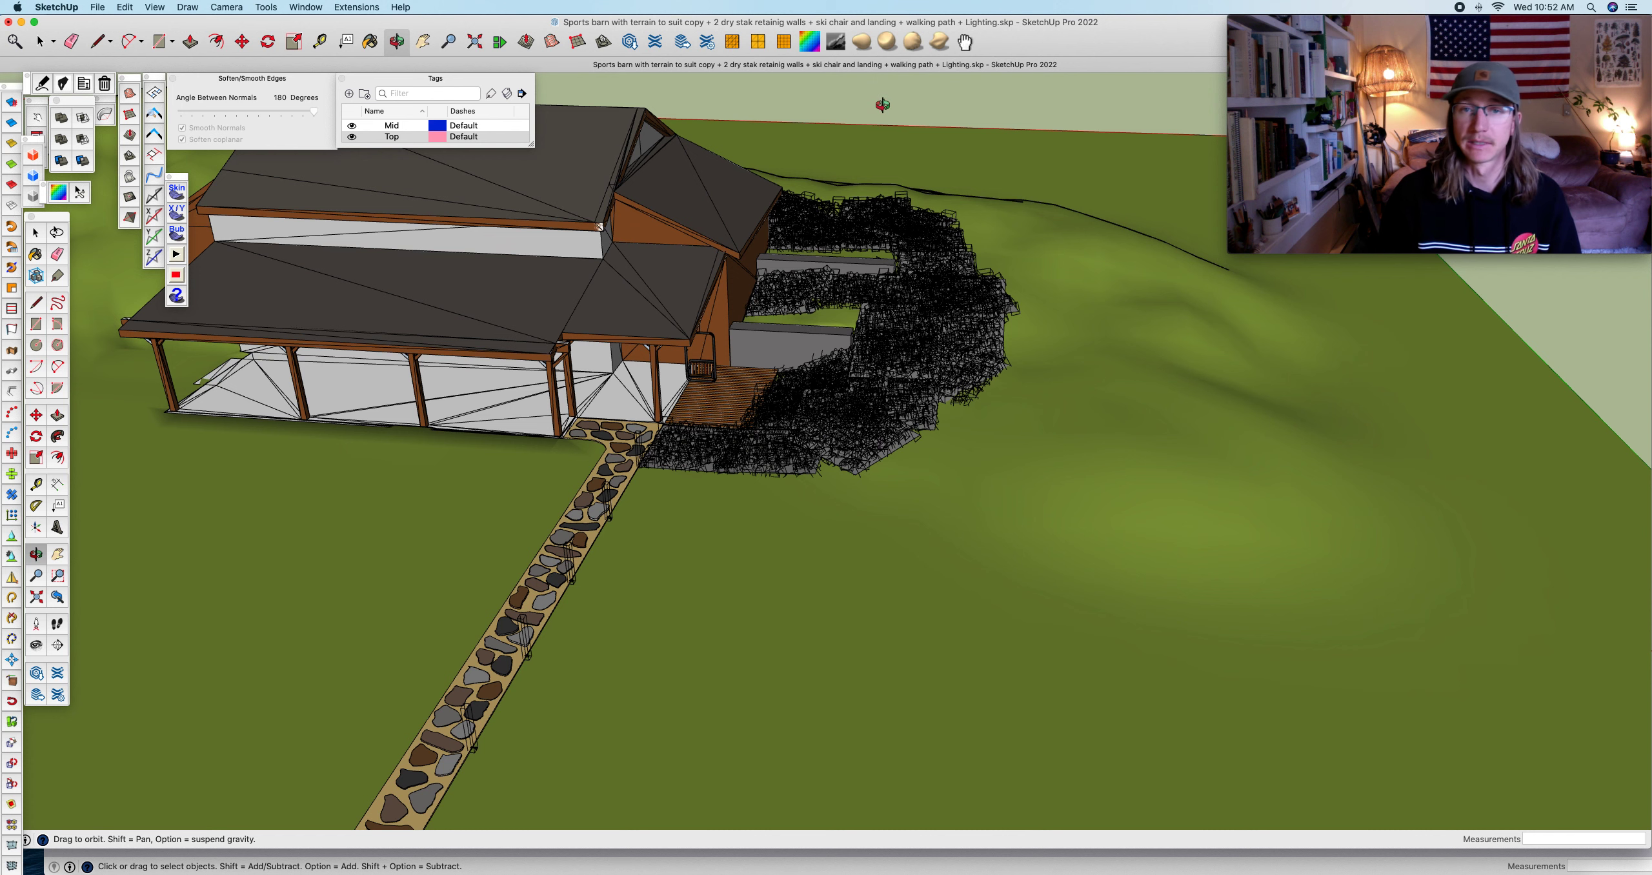
scroll(882, 104, "up", 2)
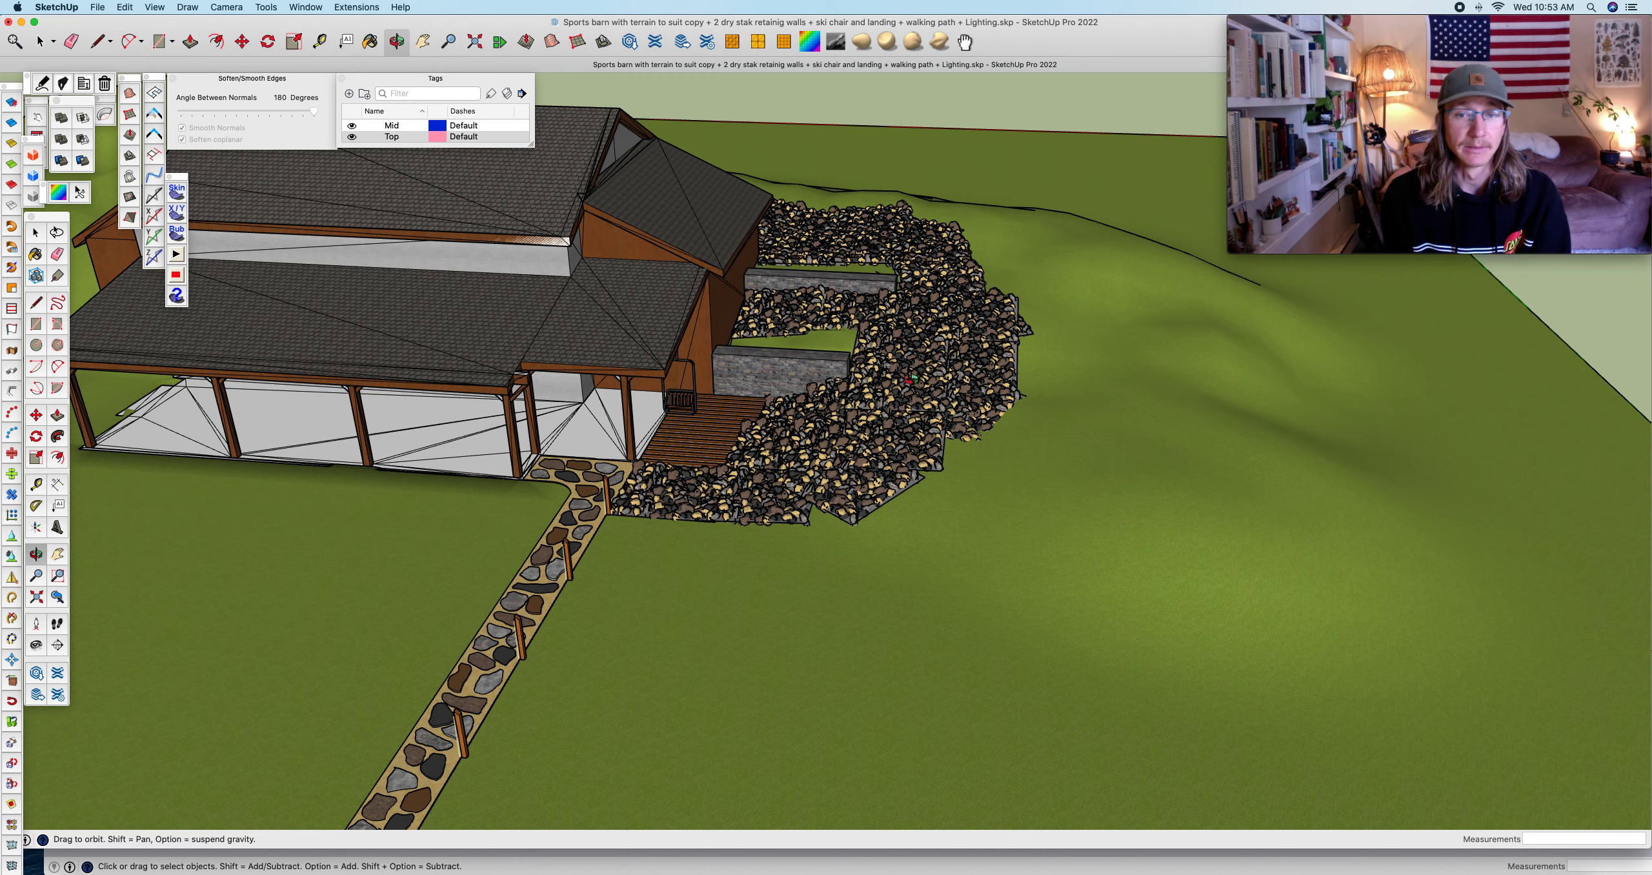
mouse_move(910, 387)
left_mouse_down()
mouse_move(936, 329)
mouse_move(971, 327)
mouse_move(884, 345)
left_mouse_up()
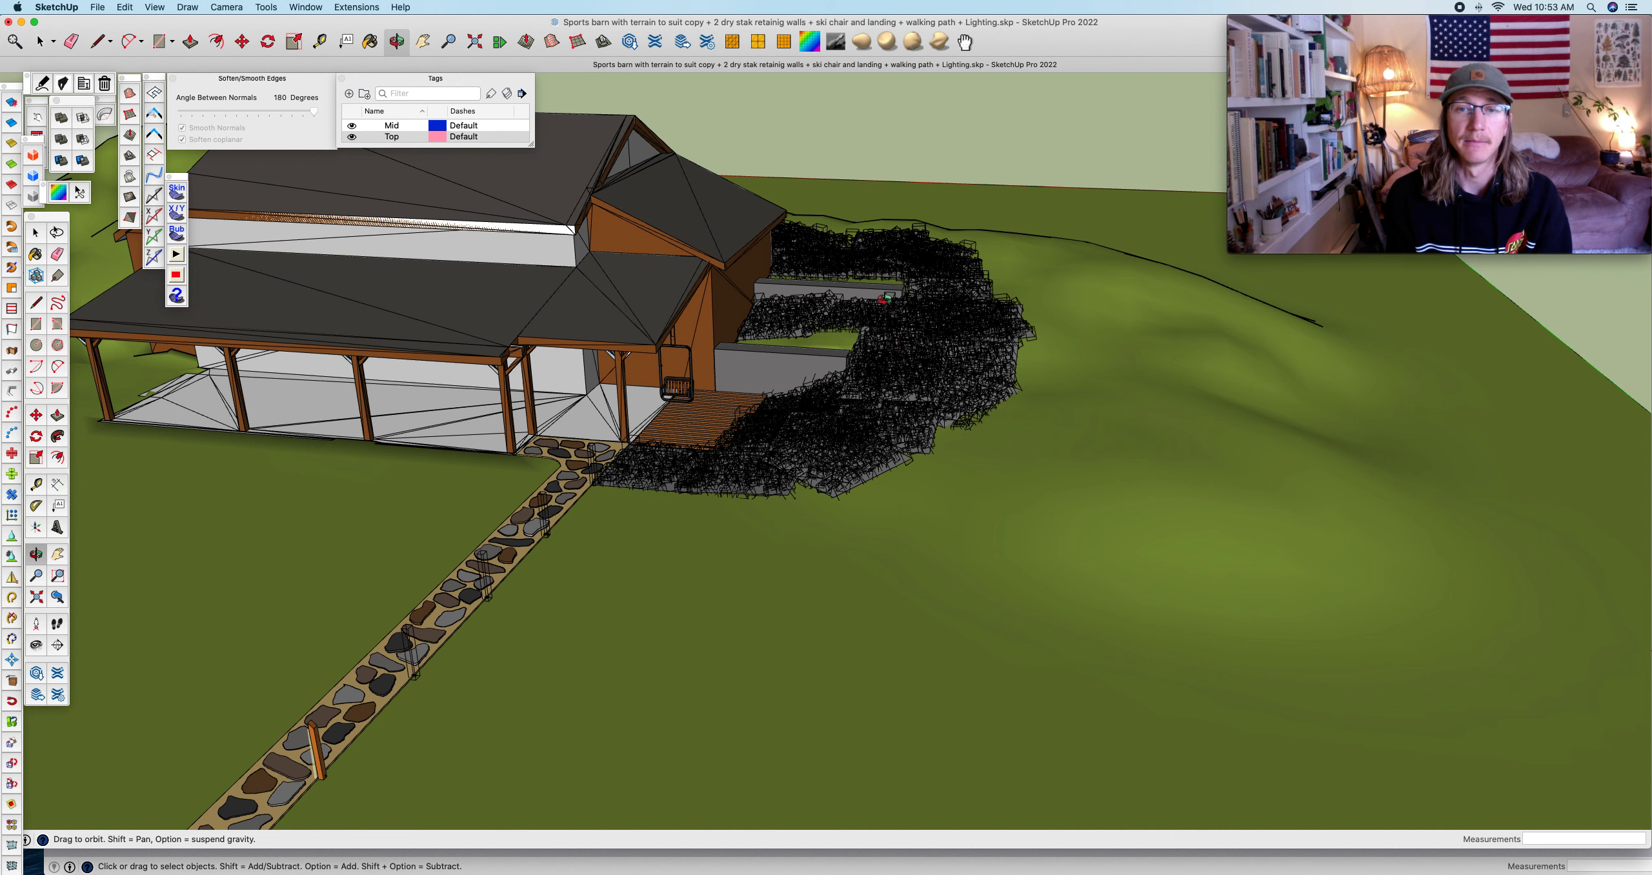
scroll(885, 302, "up", 8)
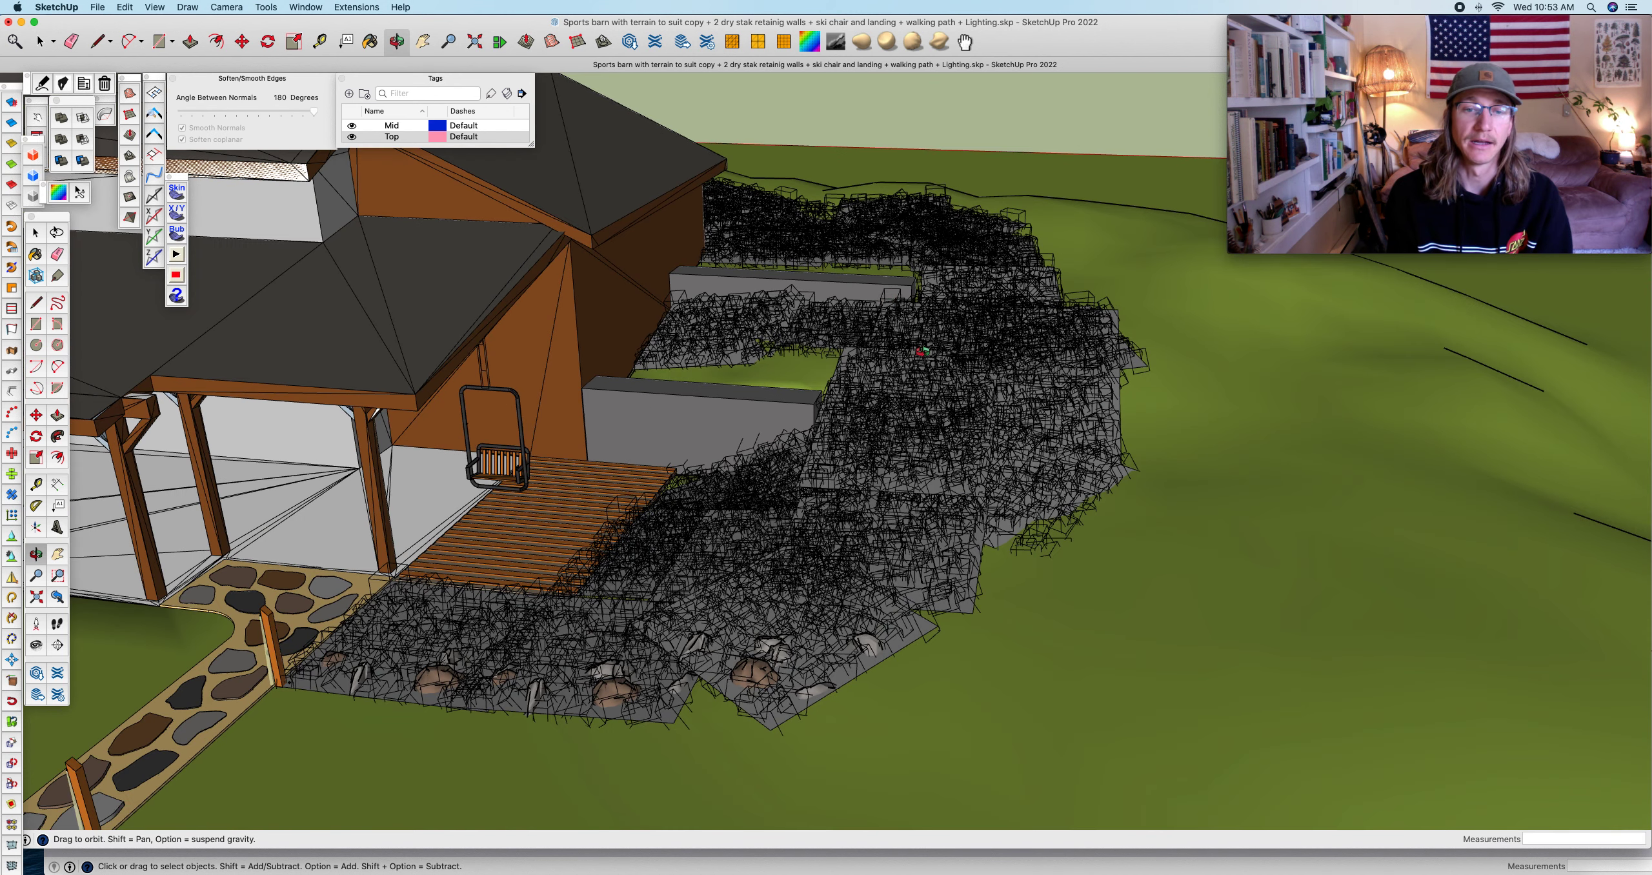